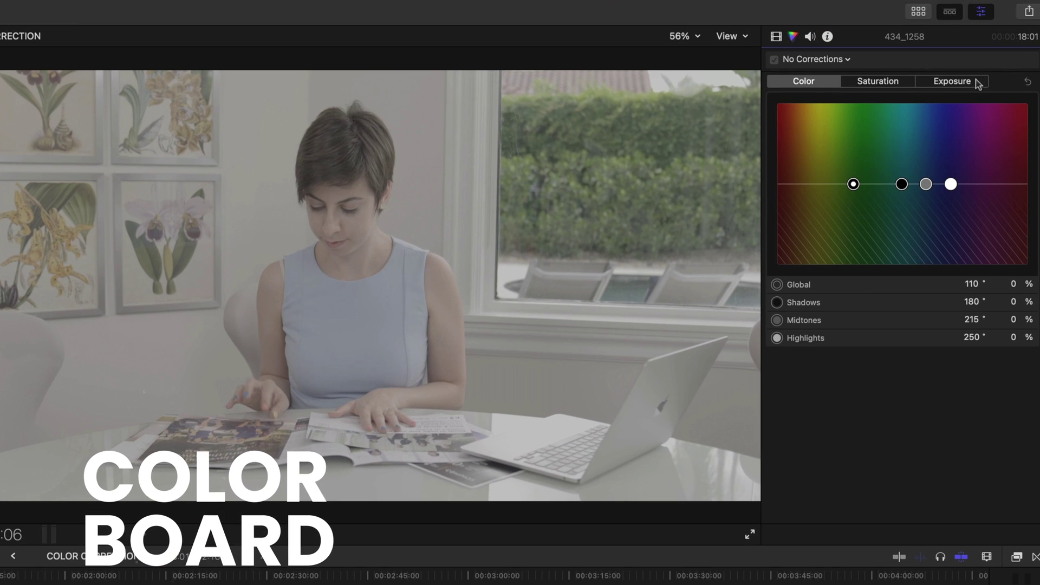
Correct the clip's exposure on the Color Board with shadows at -47%, midtones at 18% and highlights at 61%.
left_click(975, 83)
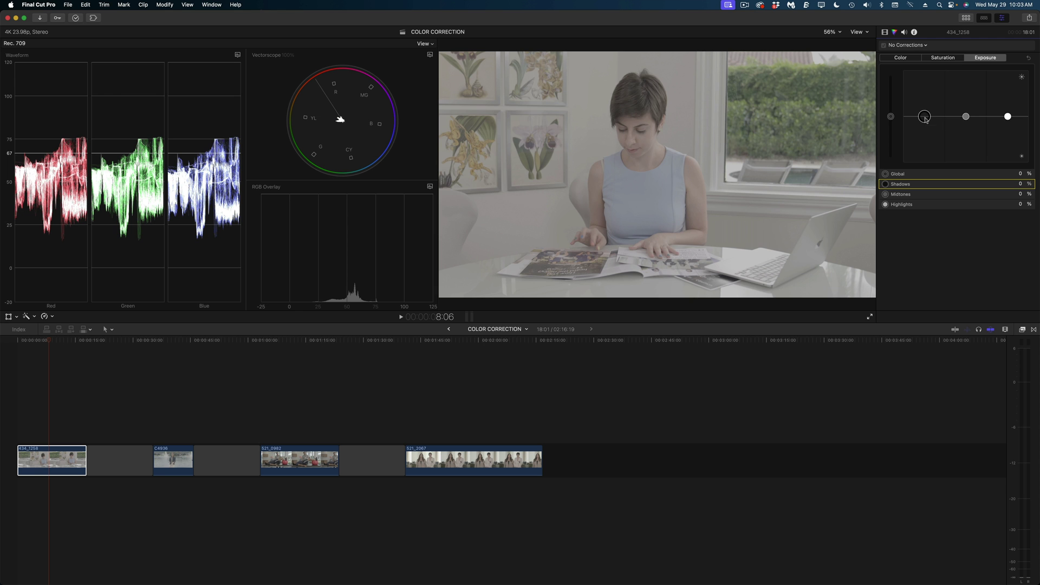
left_click_drag(847, 190, 847, 219)
left_click_drag(1007, 116, 1008, 91)
left_click(966, 117)
left_click_drag(967, 119, 926, 140)
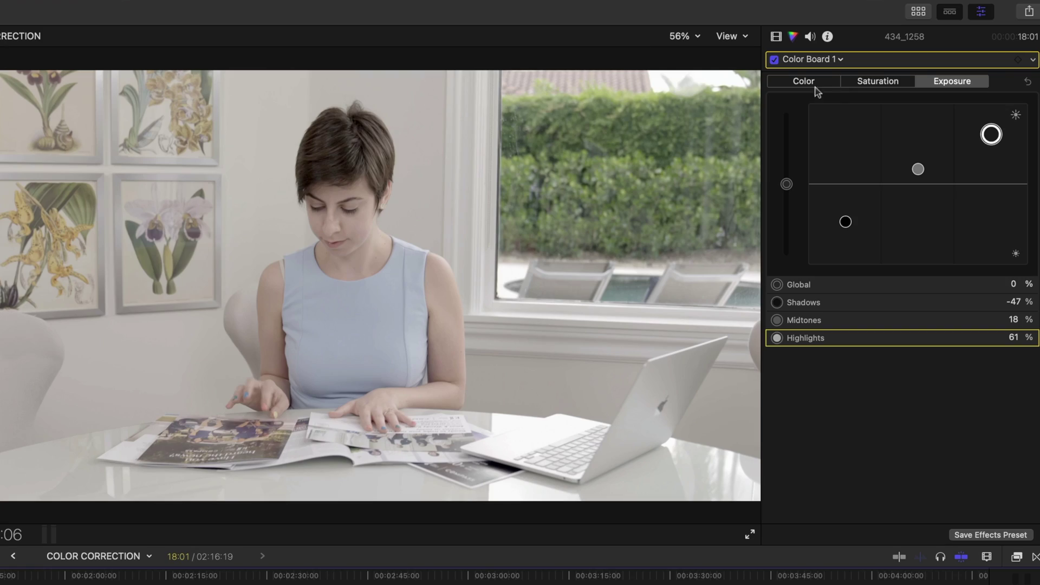
Raise the Color Board saturation to 90% globally, 18% for shadows and 43% for highlights.
left_click(870, 82)
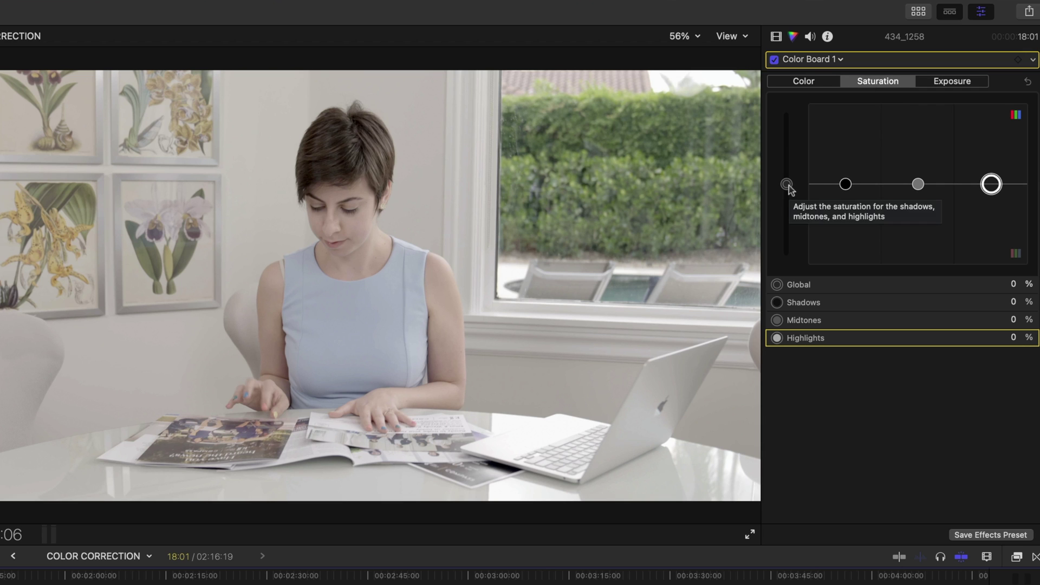
left_click_drag(789, 186, 786, 154)
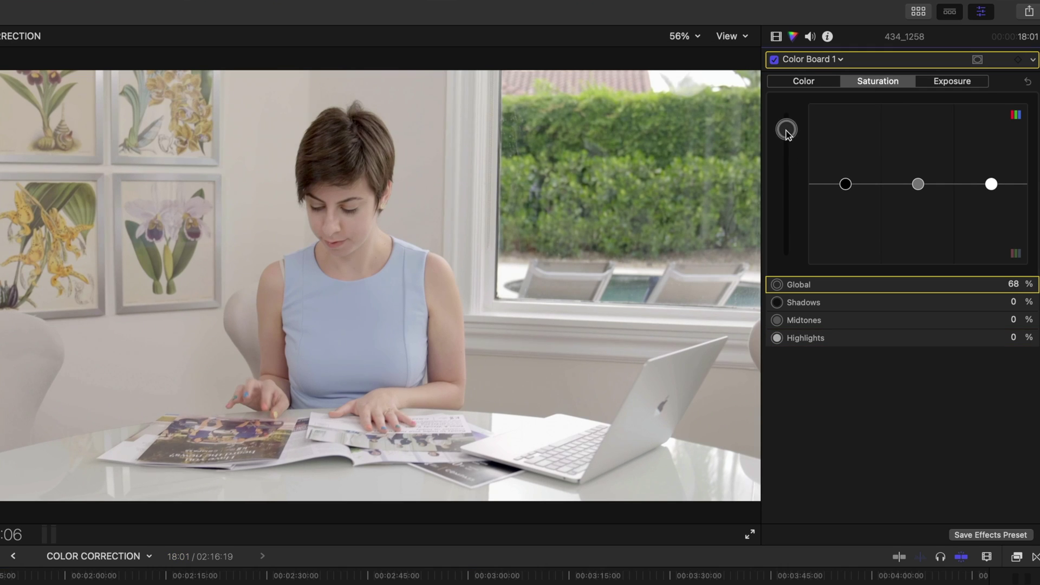
left_click_drag(787, 111, 787, 113)
left_click_drag(846, 185, 844, 169)
left_click_drag(992, 185, 978, 156)
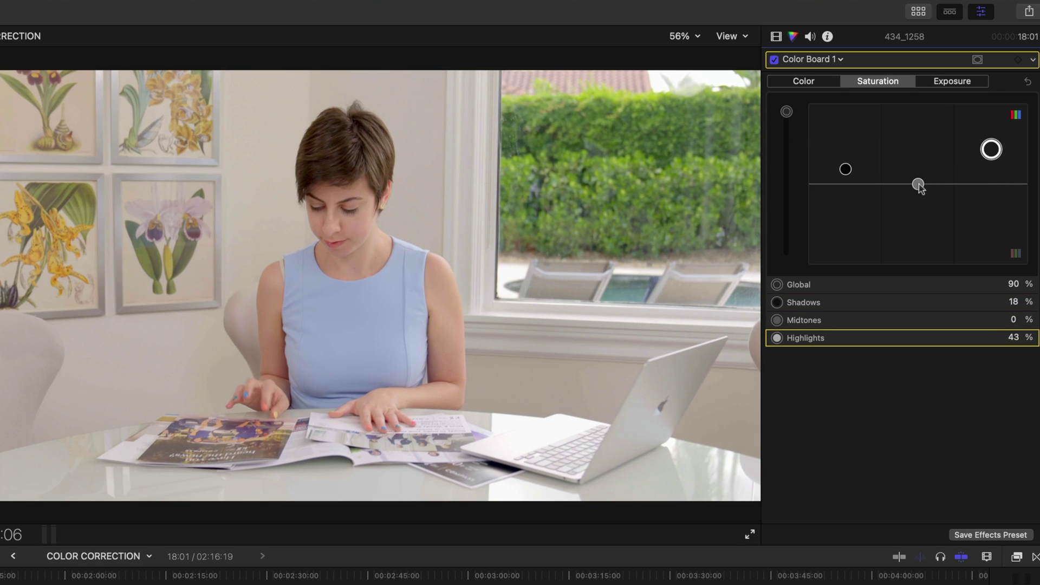
mouse_move(919, 187)
left_mouse_down()
mouse_move(912, 134)
mouse_move(909, 182)
left_mouse_up()
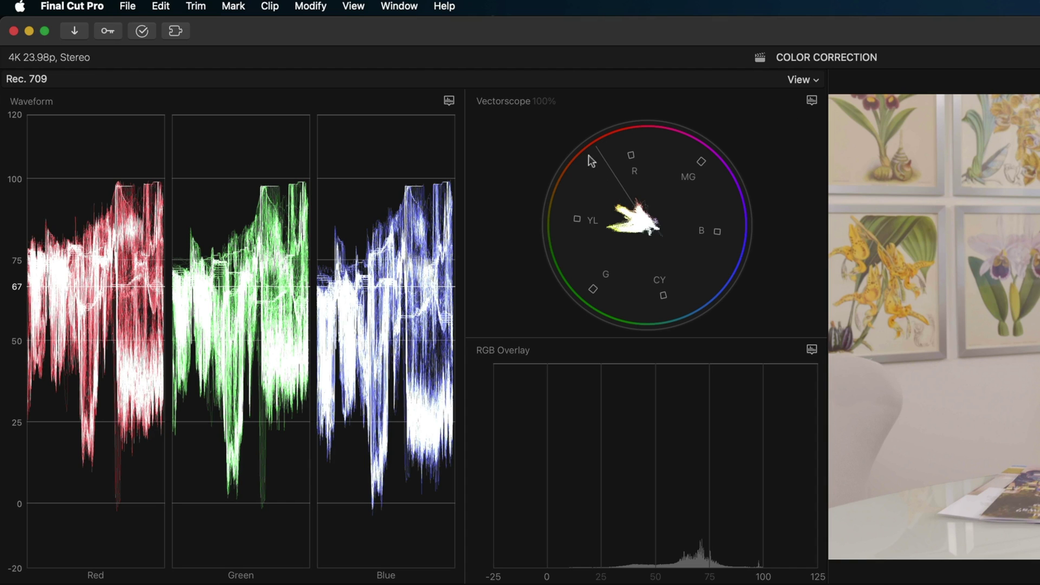
Check the vectorscope's skin tone indicator option and trim the clip to a small patch of the woman's facial skin.
left_click(812, 101)
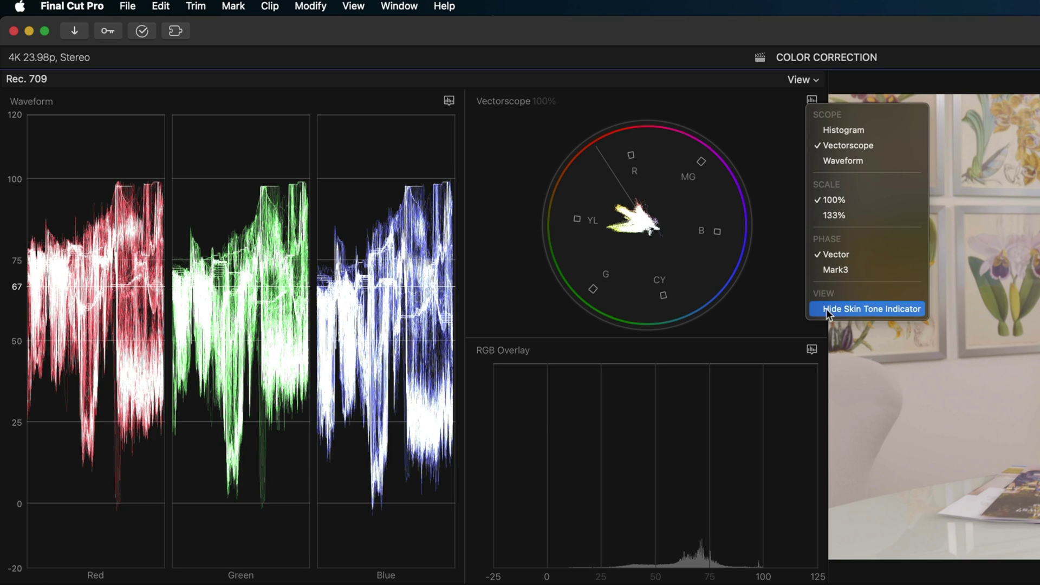
left_click(722, 259)
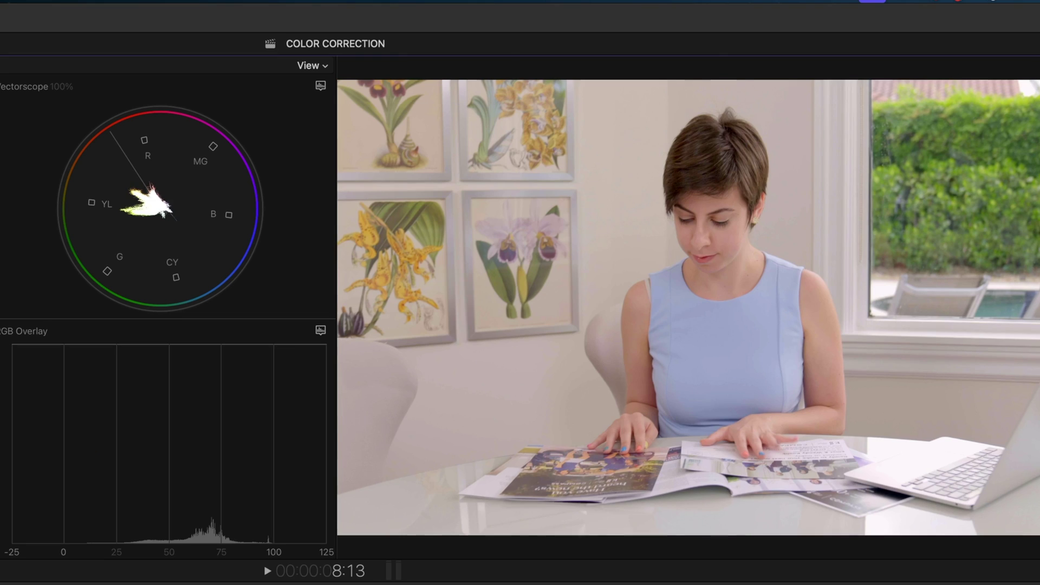
key("shift+c")
left_click_drag(341, 535, 722, 260)
left_click_drag(1039, 81, 739, 229)
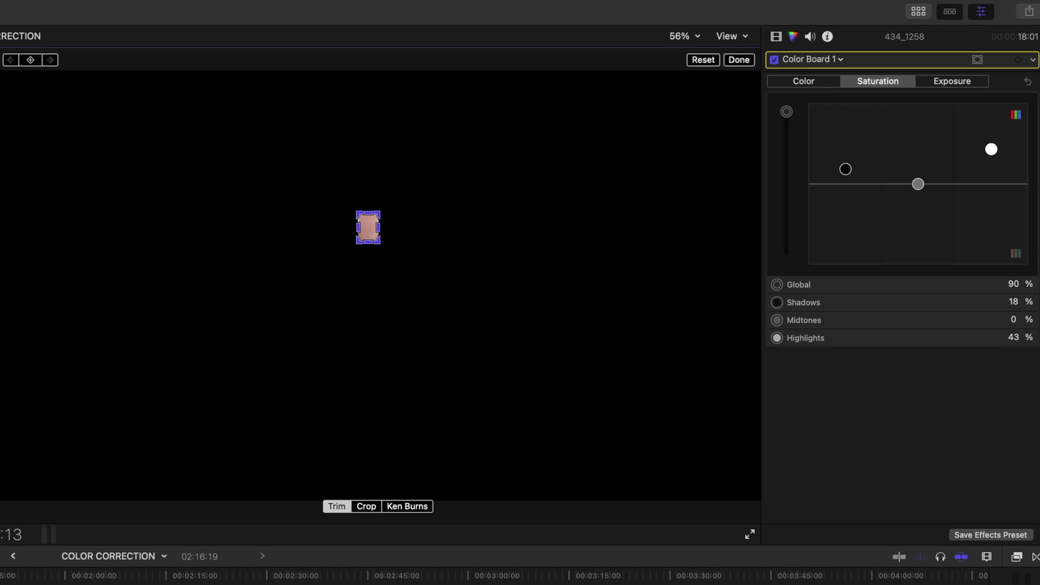
Set the Color Board midtones color to 120° at 2% and reset the clip's trim to the full frame.
left_click(806, 80)
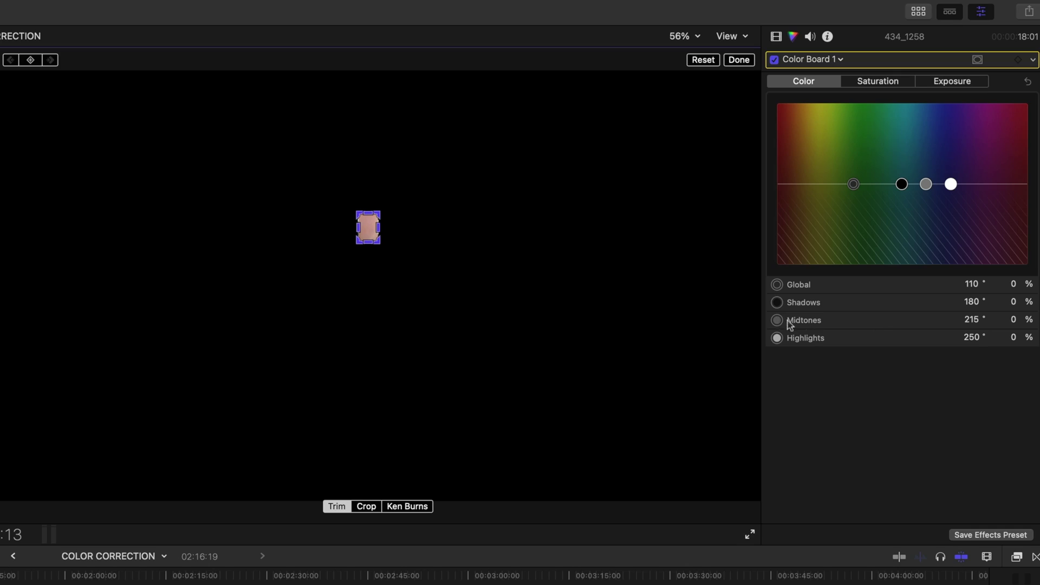
left_click(803, 321)
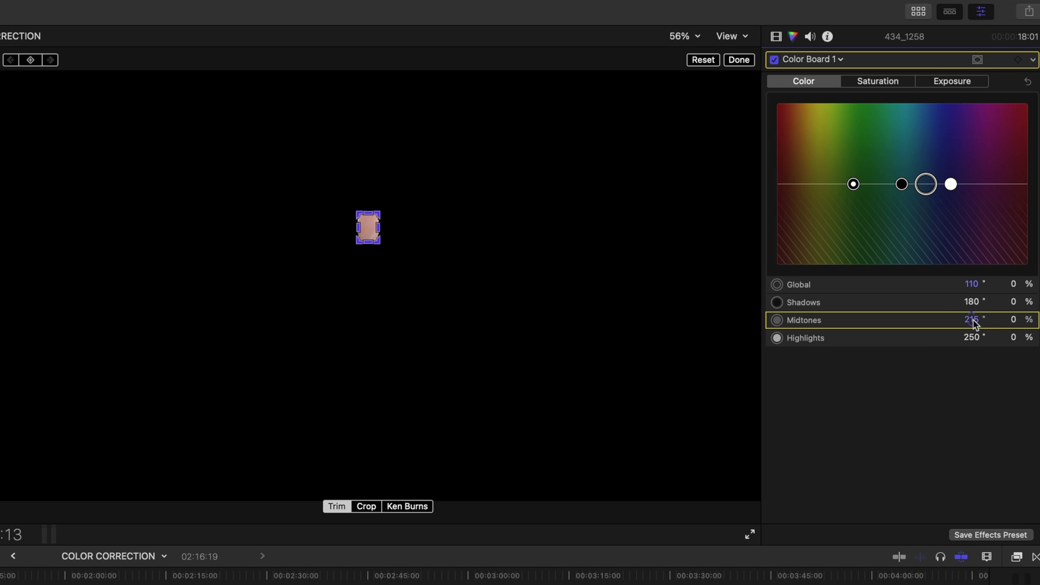
mouse_move(973, 323)
left_mouse_down()
mouse_move(969, 333)
mouse_move(971, 319)
left_mouse_up()
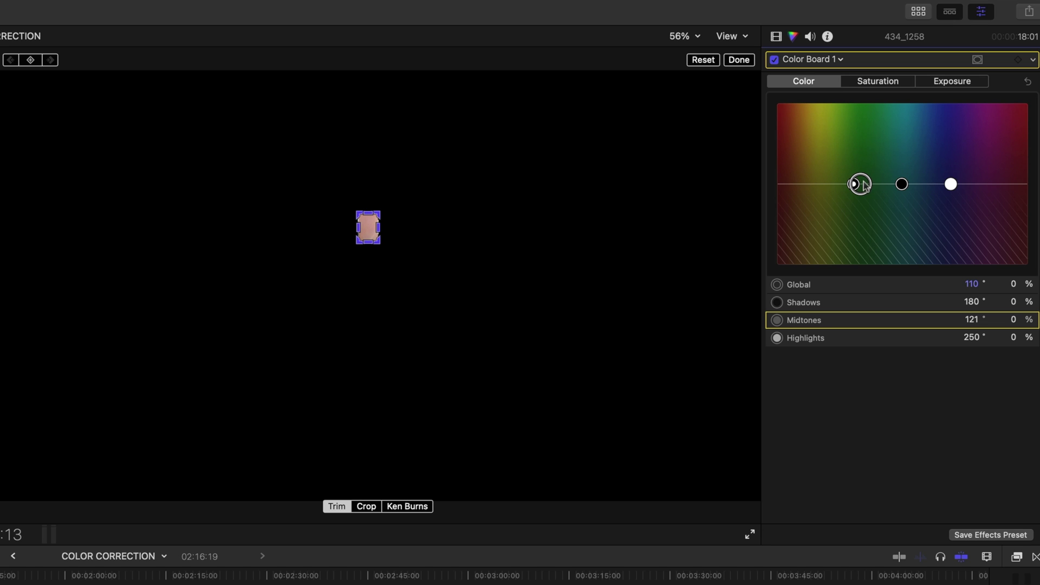
mouse_move(862, 184)
left_mouse_down()
mouse_move(860, 168)
mouse_move(860, 212)
mouse_move(865, 184)
left_mouse_up()
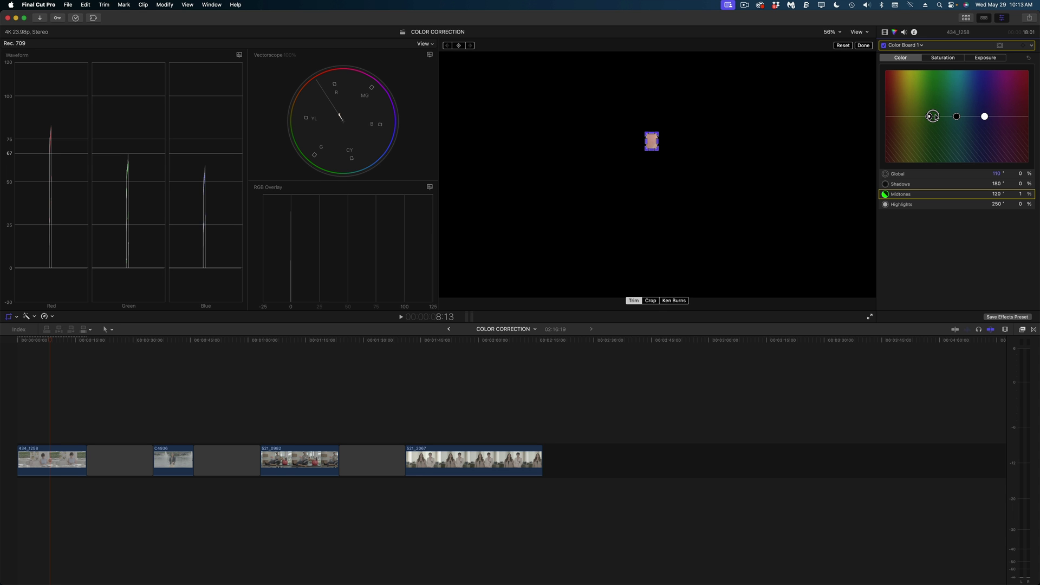
left_click_drag(935, 116, 935, 115)
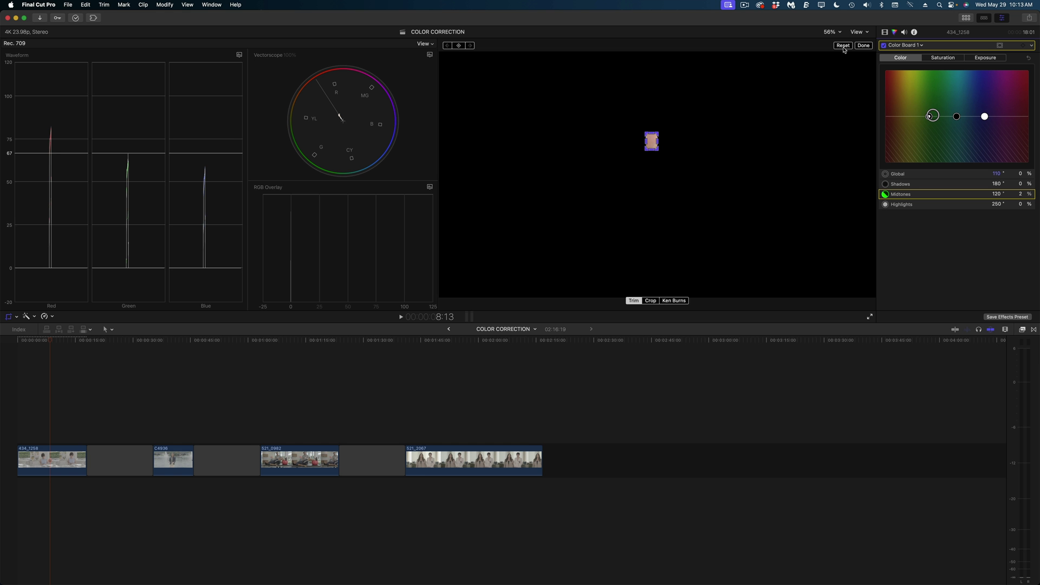
left_click(843, 46)
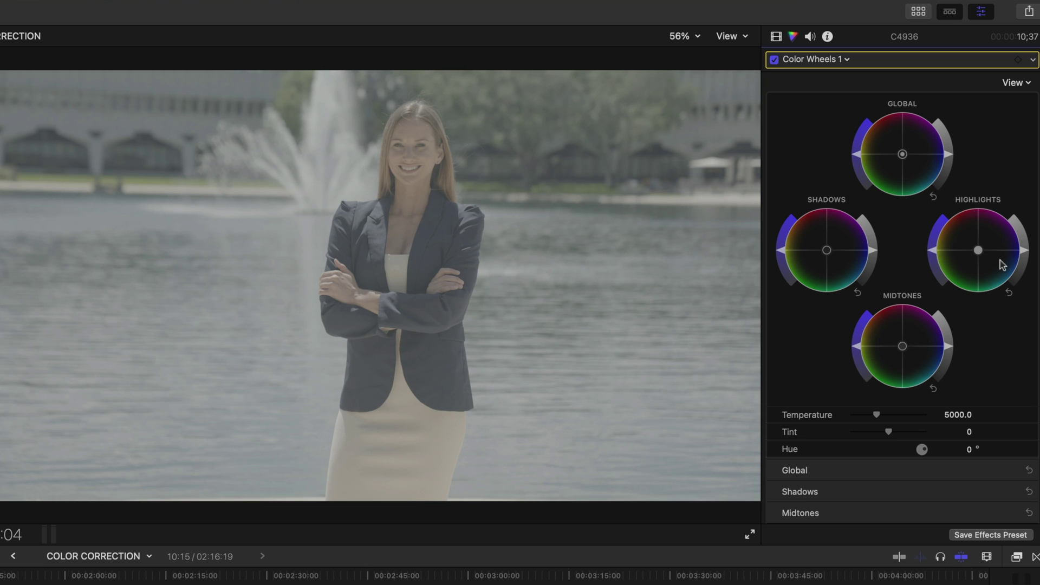
Try shifting the Global color wheel toward magenta and reset that wheel.
mouse_move(951, 159)
left_mouse_down()
mouse_move(951, 142)
mouse_move(949, 156)
left_mouse_up()
left_click_drag(857, 154, 910, 146)
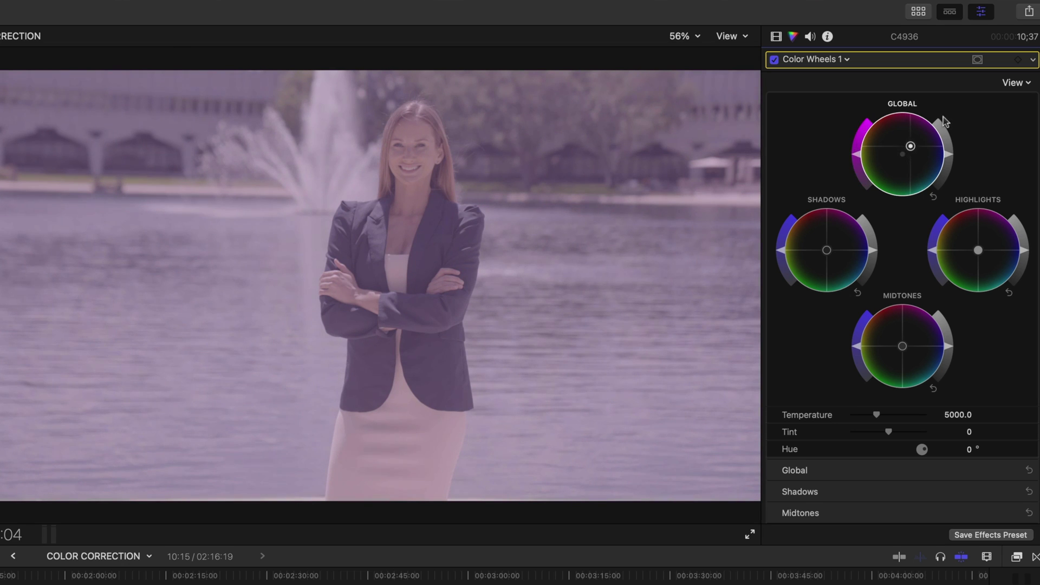
left_click(932, 197)
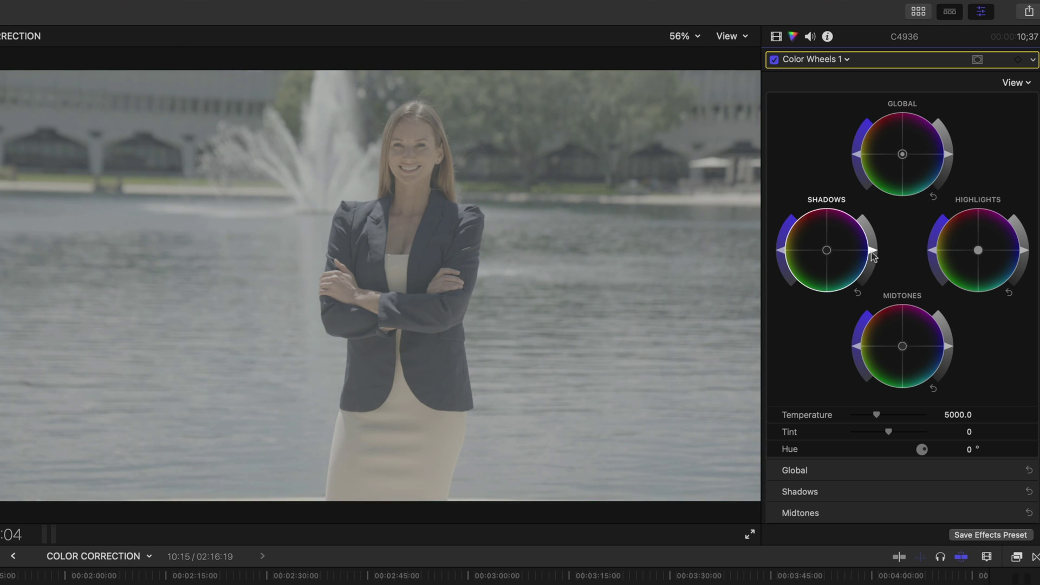
Lower the Shadows wheel brightness to about -0.3 and raise the Highlights wheel brightness to about +0.41.
left_click_drag(873, 257, 865, 287)
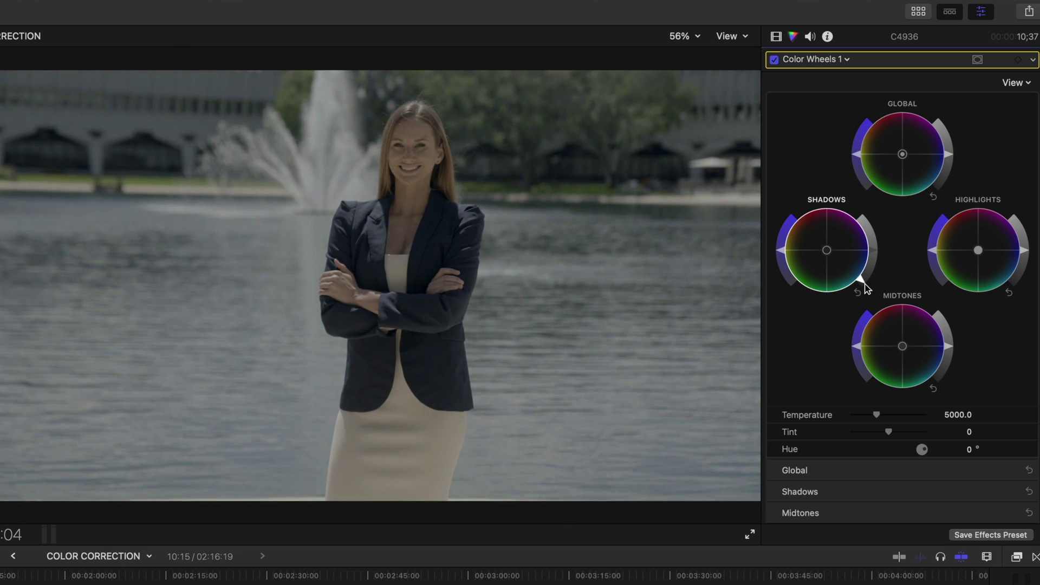
left_click_drag(1023, 247, 1017, 214)
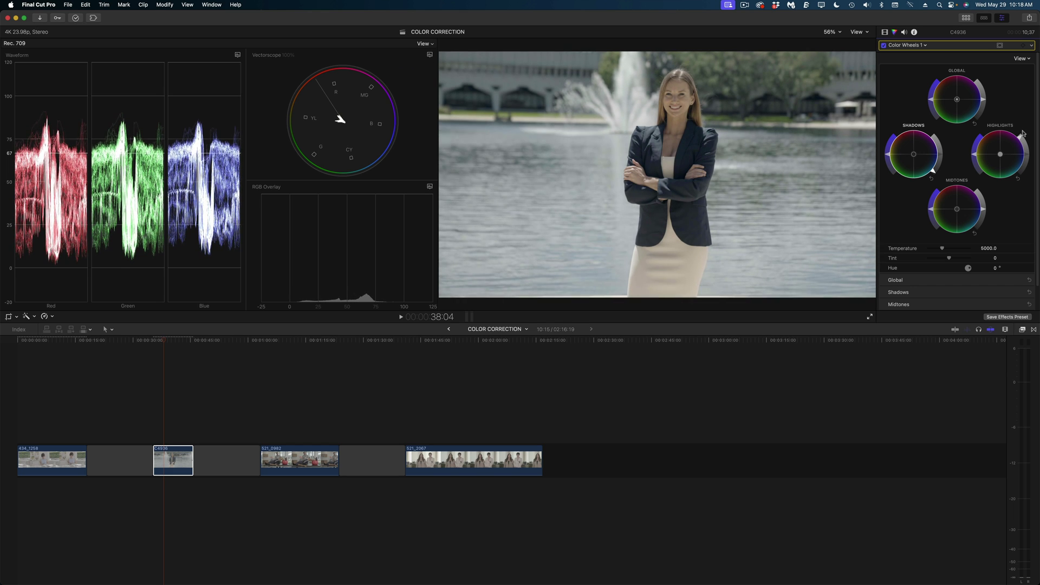
left_click_drag(1022, 132, 1021, 125)
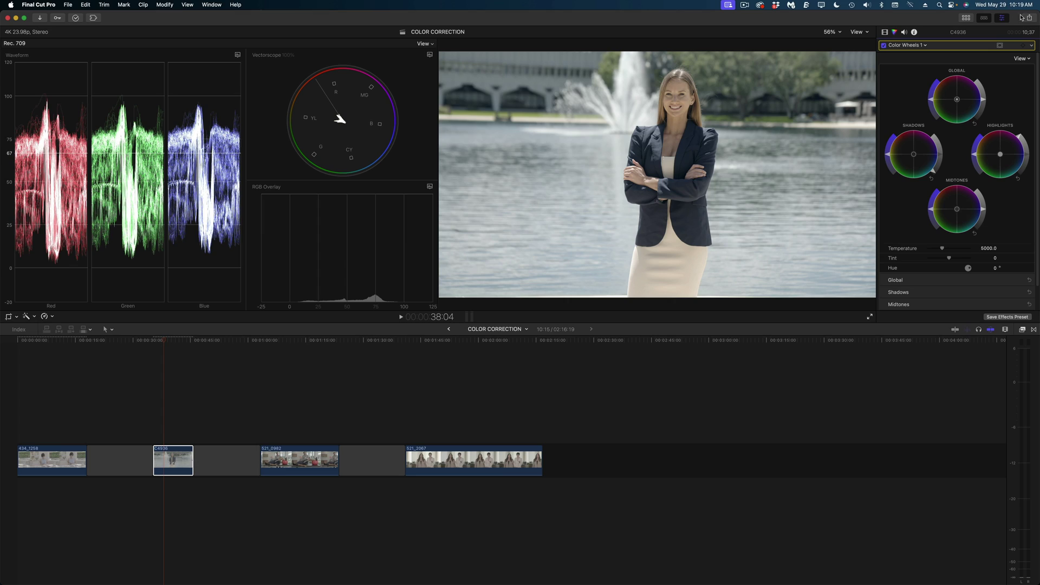
Expand the inspector to full height and show the numeric parameters for Global, Shadows, Midtones and Highlights.
double_click(973, 36)
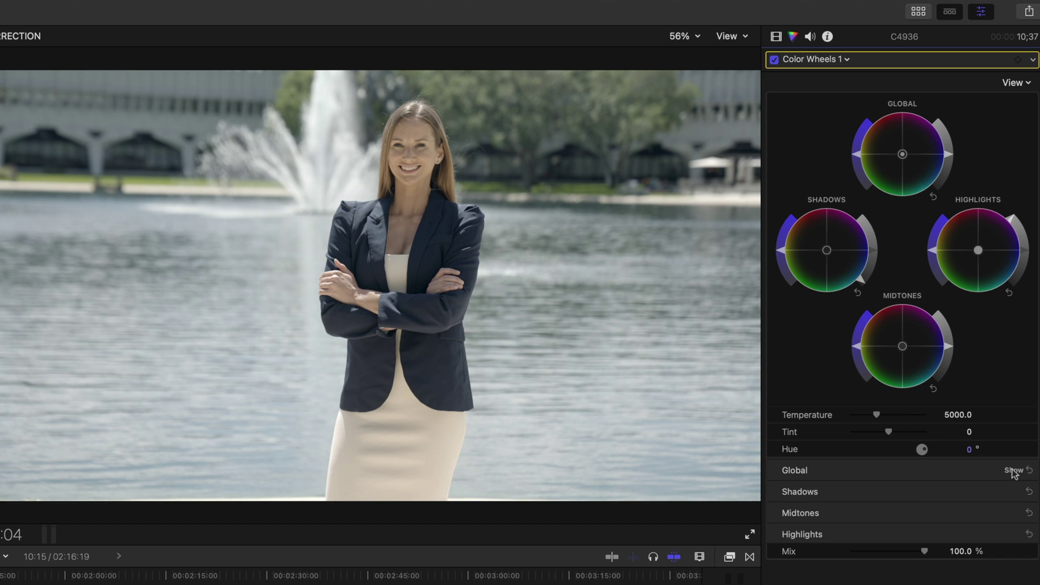
left_click(1020, 279)
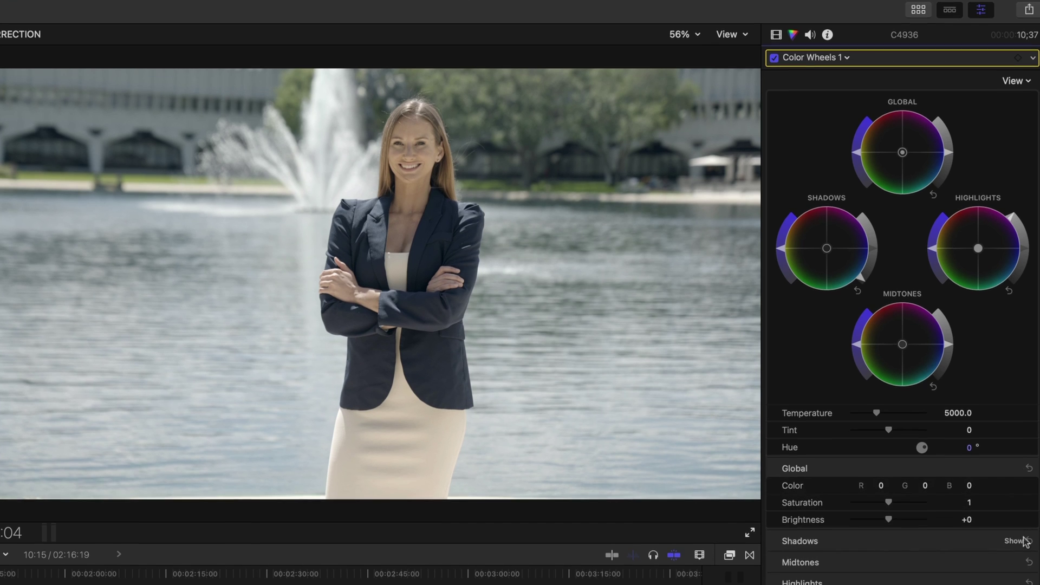
left_click(1021, 529)
left_click(1021, 551)
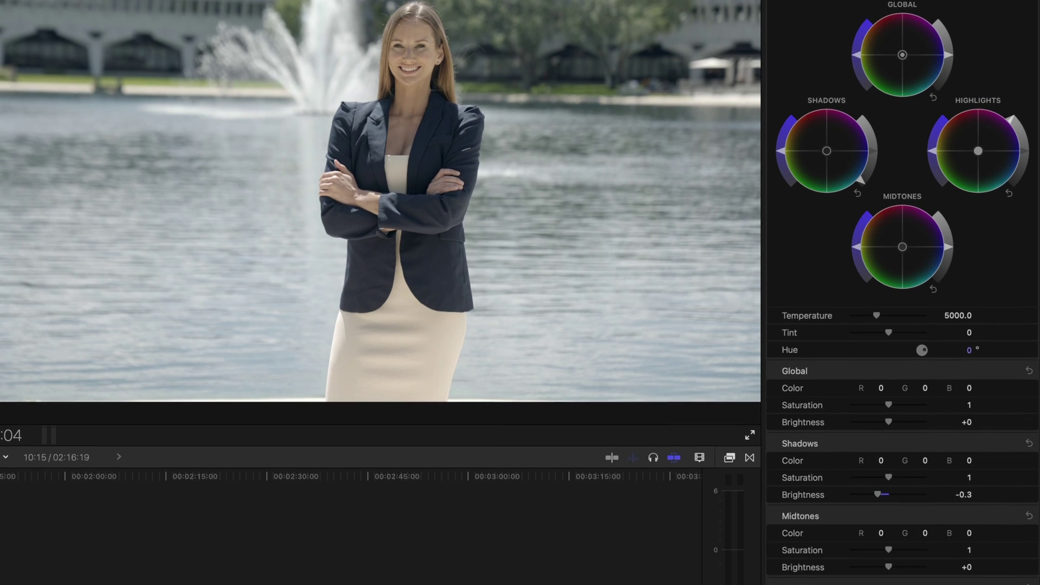
left_click(1021, 572)
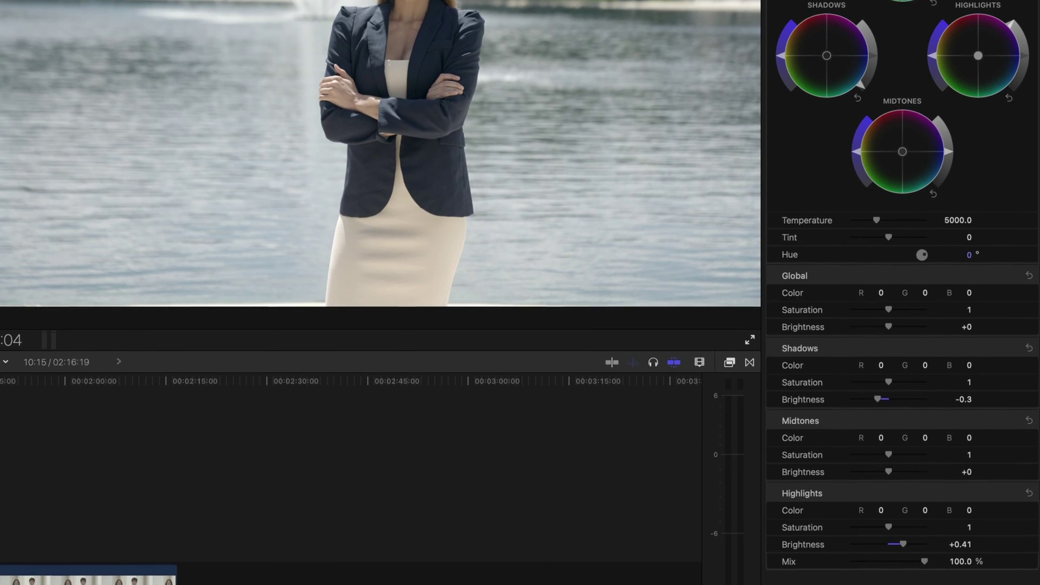
Fine-tune the wheel brightness to -0.34 for shadows, +0.1 for midtones and +0.42 for highlights.
left_click_drag(892, 398, 890, 399)
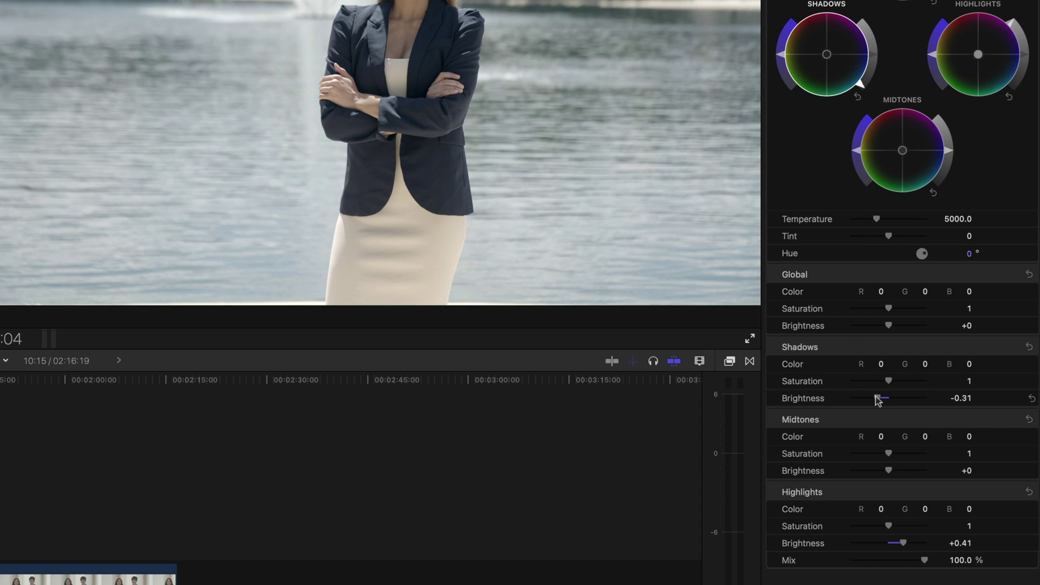
mouse_move(878, 401)
left_mouse_down()
mouse_move(850, 406)
mouse_move(876, 402)
left_mouse_up()
left_click_drag(889, 470, 894, 470)
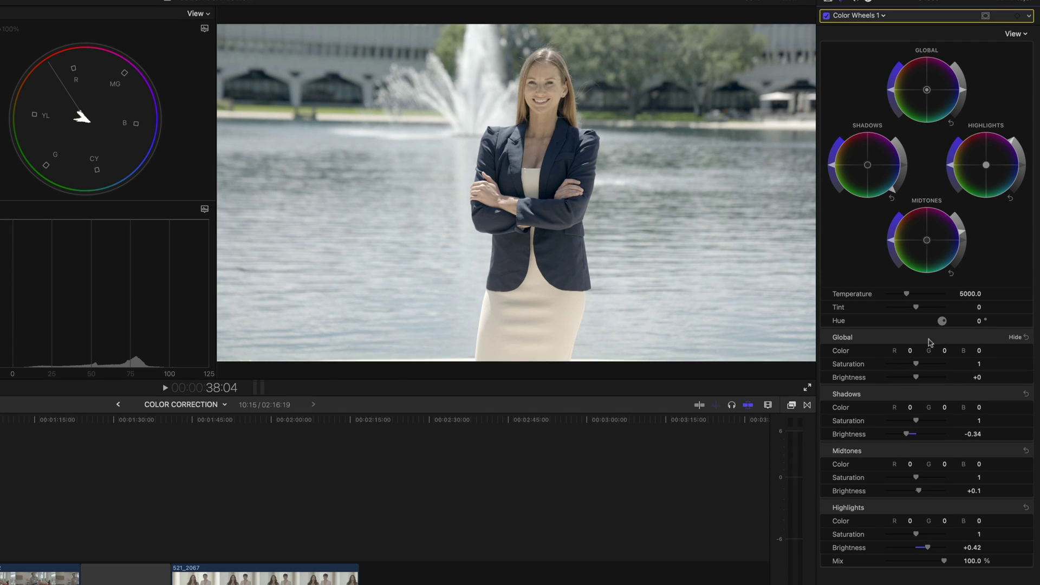
Set saturation to 1.89 for Global, 1.39 for Shadows, 0.76 for Midtones and 1.52 for Highlights, and the temperature to 4600.
left_click_drag(916, 364, 942, 368)
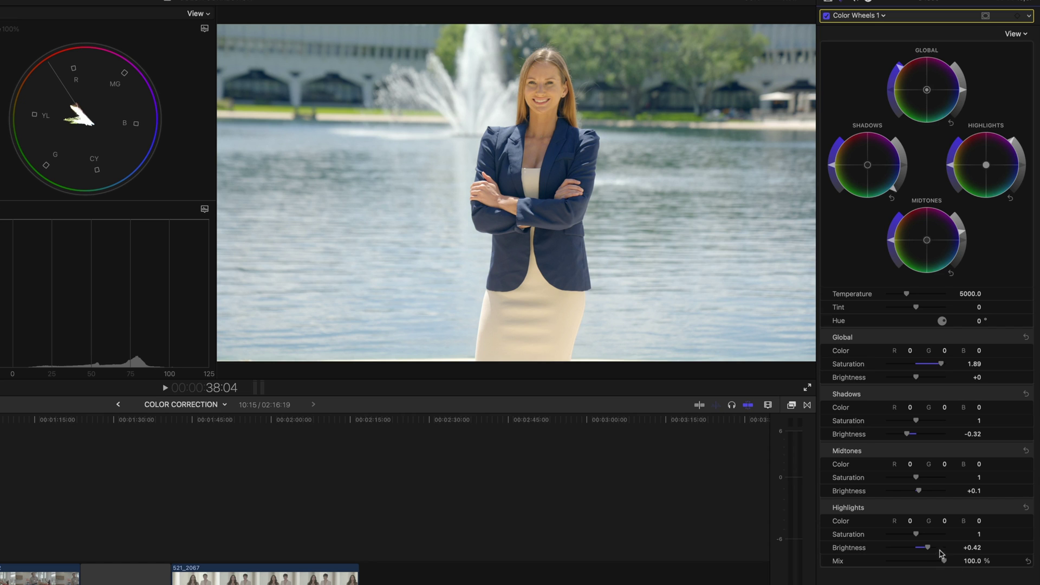
left_click_drag(921, 537, 935, 539)
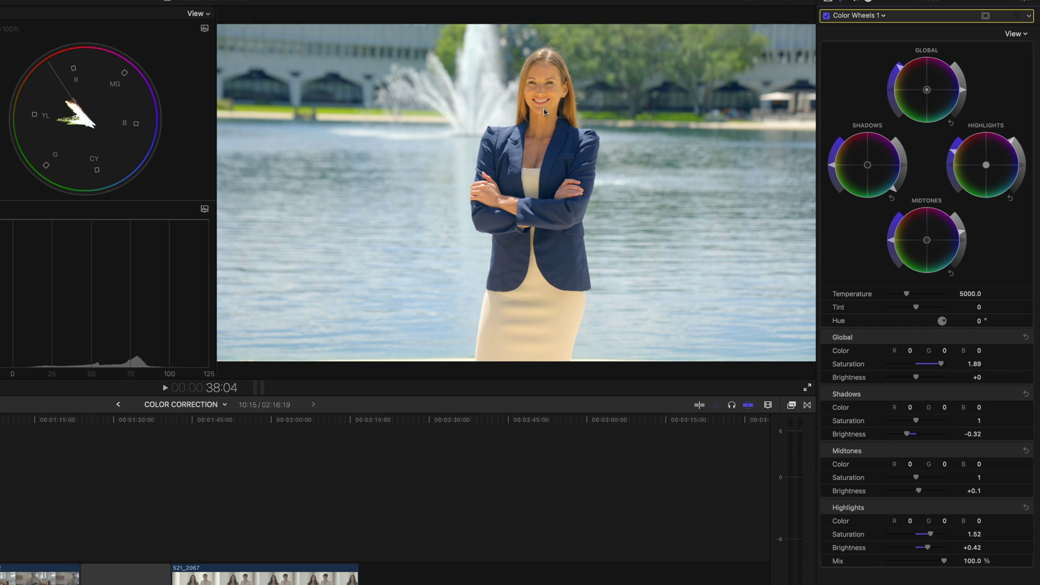
left_click_drag(907, 479, 910, 480)
left_click_drag(916, 421, 925, 427)
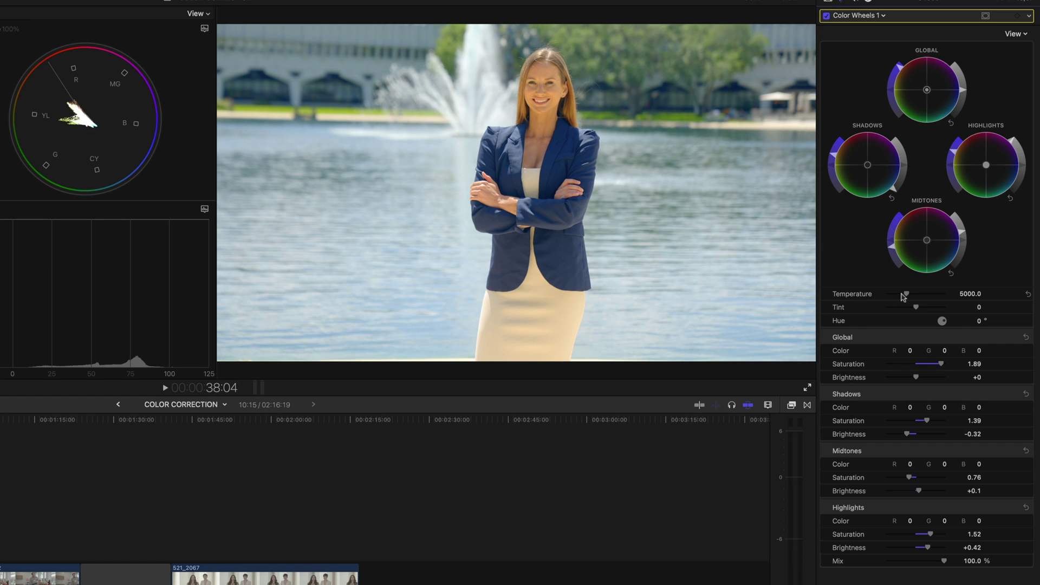
left_click_drag(906, 295, 904, 297)
Trim the clip to a small patch of the woman's facial skin and set the tint to 8.
key("shift+c")
left_click_drag(807, 25, 547, 102)
left_click_drag(231, 353, 568, 115)
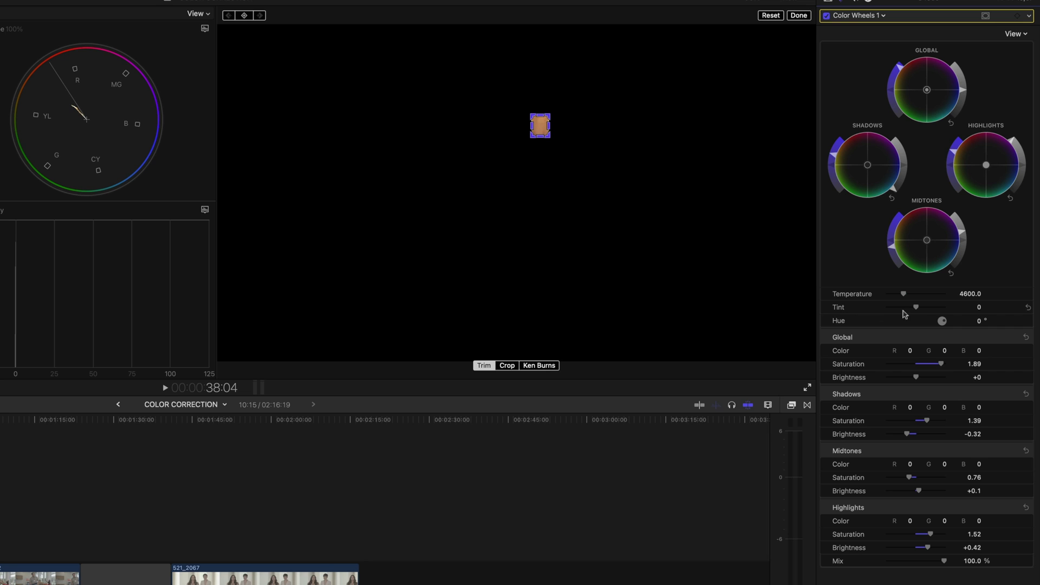
mouse_move(915, 308)
left_mouse_down()
mouse_move(905, 309)
mouse_move(920, 313)
left_mouse_up()
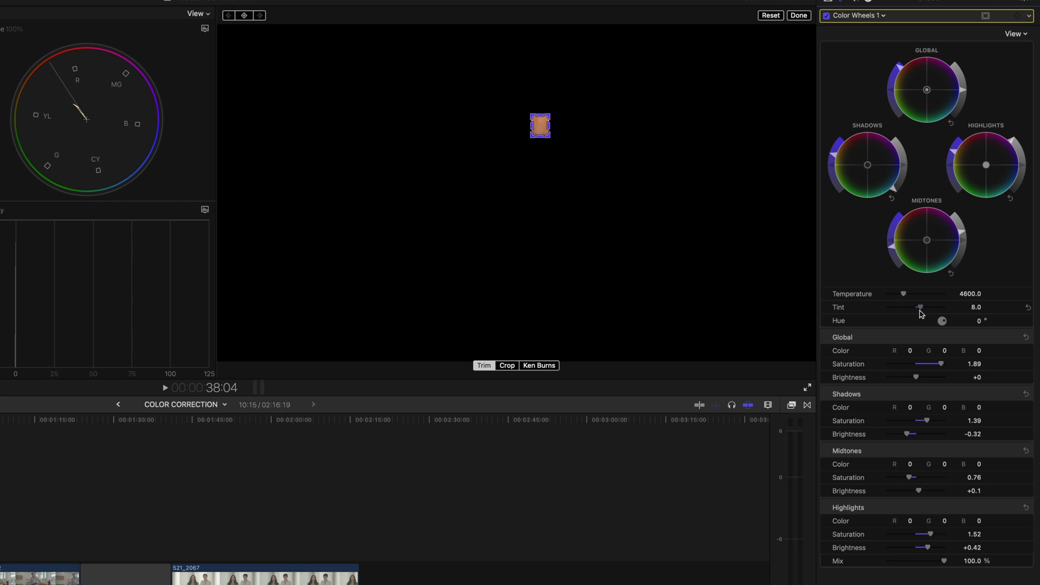
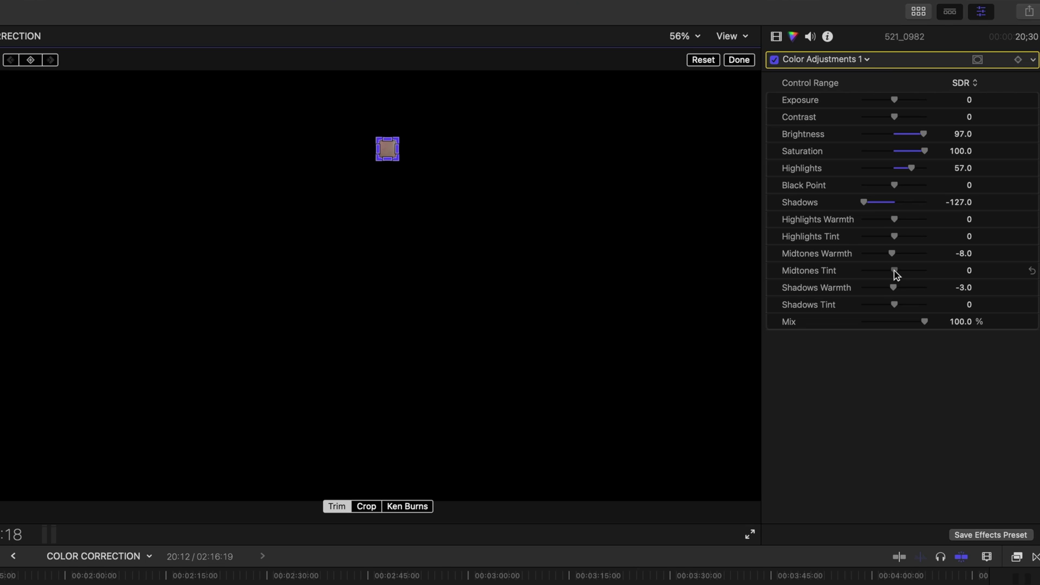
Set the Midtones Tint of clip 521_0982 to -7 and reset its trim to the full frame.
left_click_drag(893, 274, 893, 275)
left_click(706, 60)
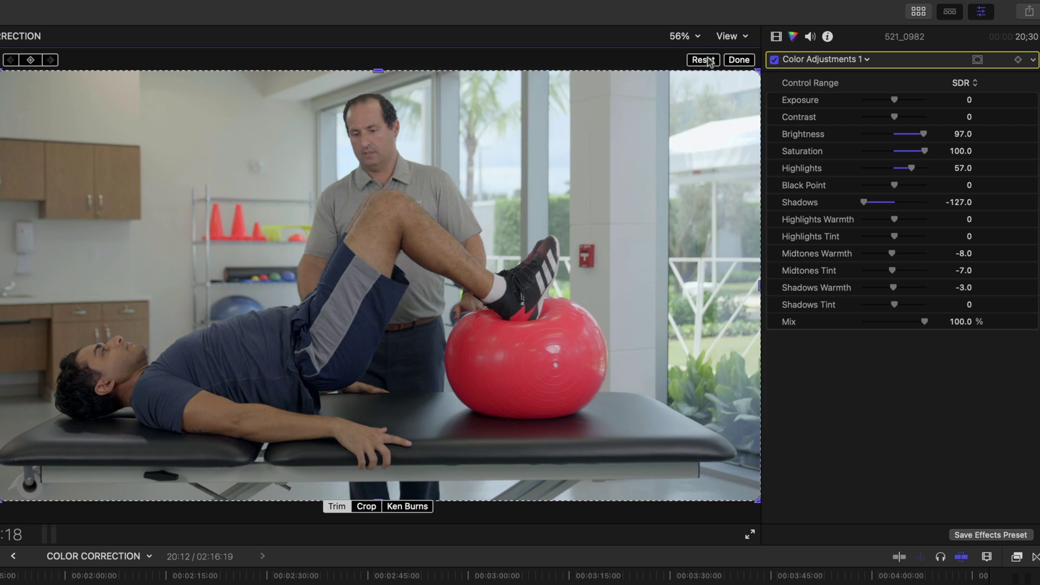
key("Escape")
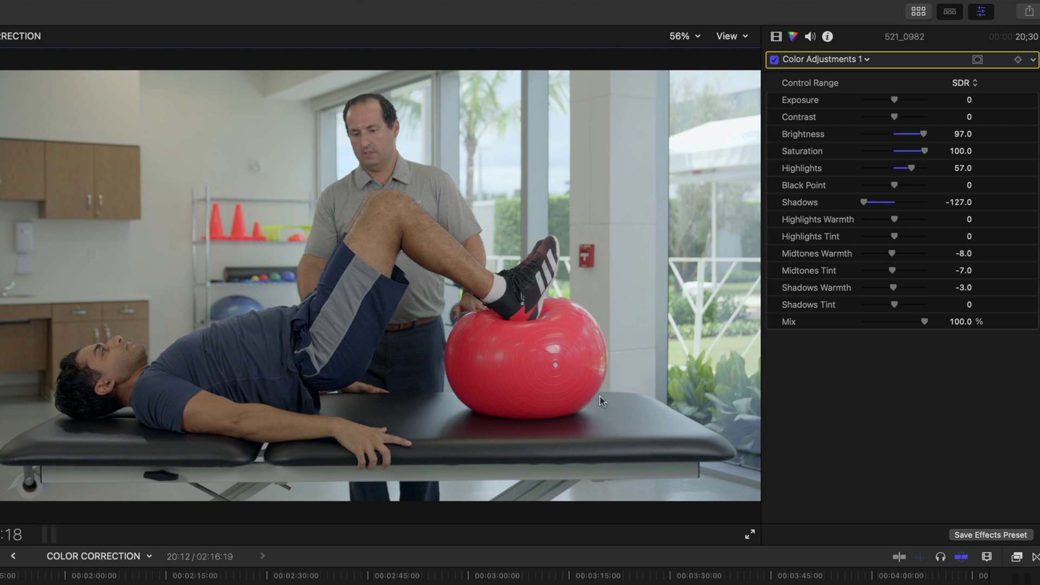
Raise the Saturation value in Color Adjustments above 100.
left_click_drag(961, 153, 960, 147)
left_click_drag(961, 150, 960, 142)
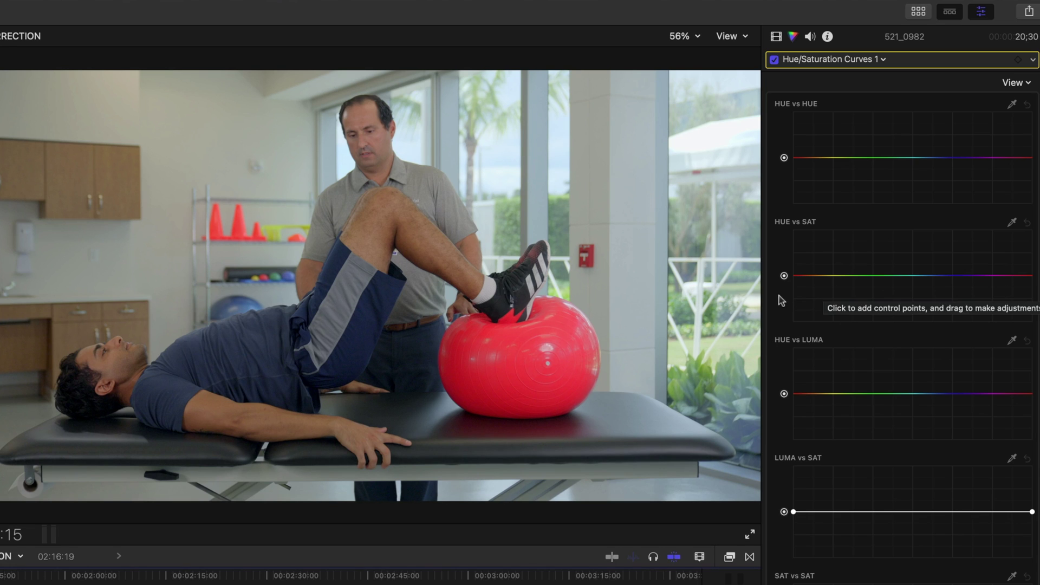
Add three Hue vs Sat control points between orange and yellow-green, and pull the middle one down to desaturate that range.
left_click(806, 275)
left_click(824, 276)
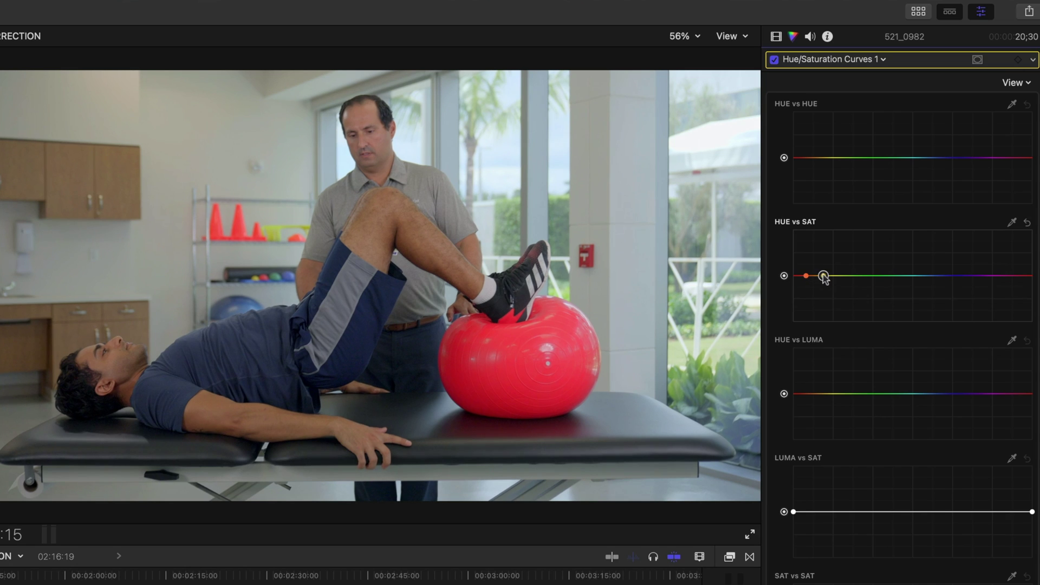
left_click(842, 276)
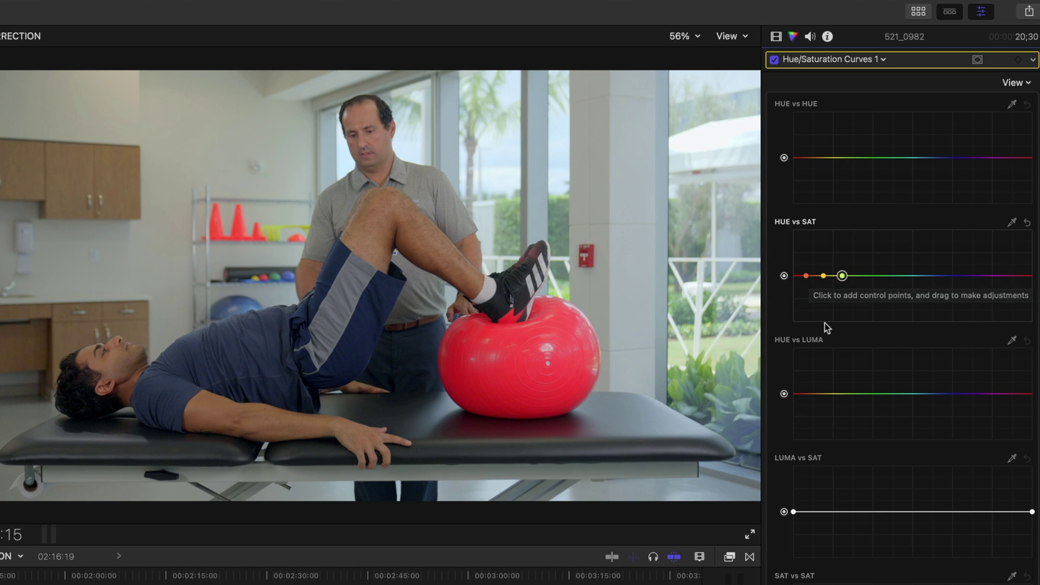
left_click_drag(824, 275, 823, 307)
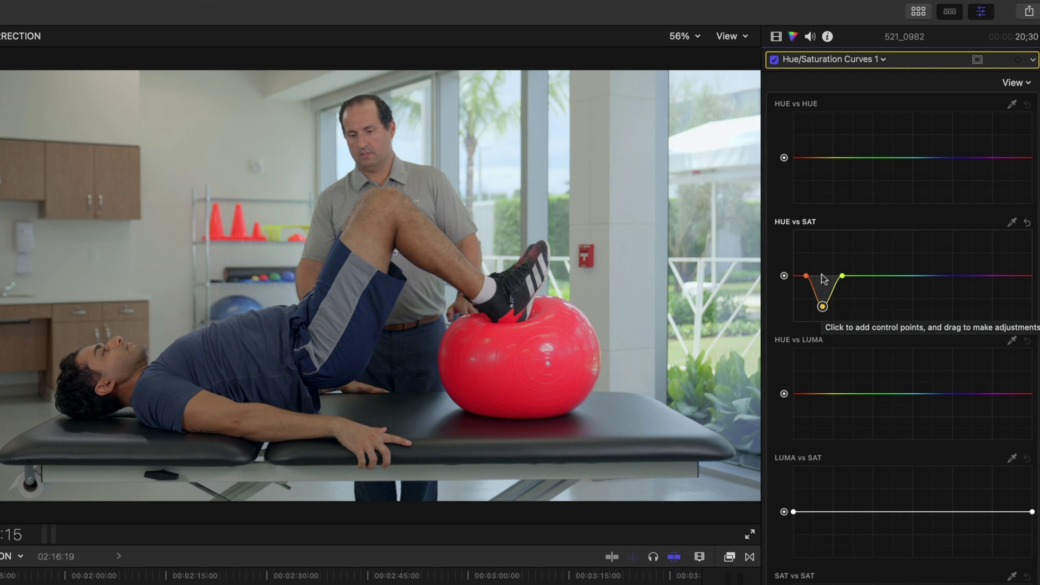
Delete the three control points from the Hue vs Sat curve.
key("Delete")
key("Delete")
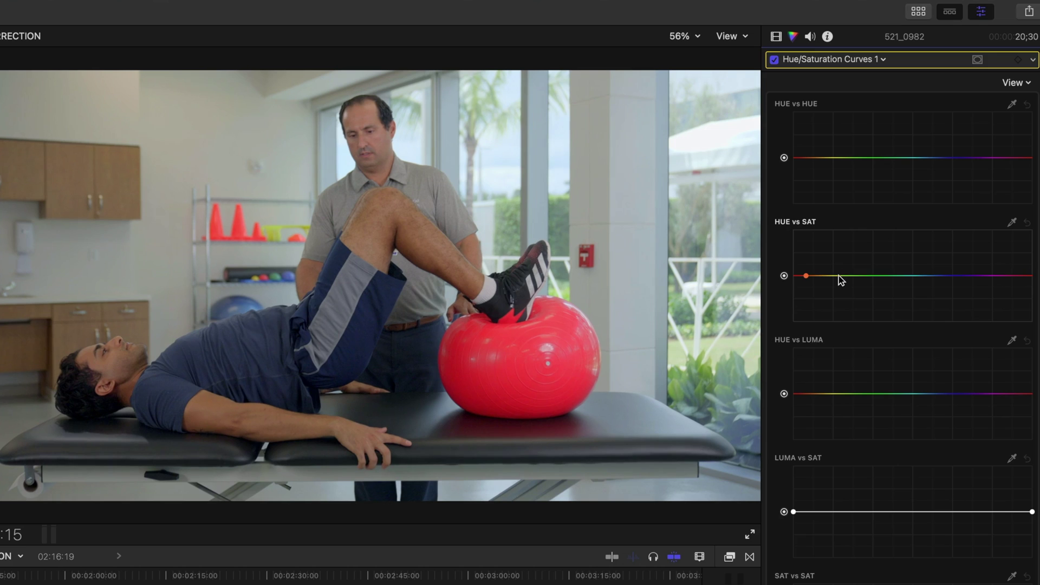
left_click(806, 275)
Sample the red exercise ball for the Hue vs Sat curve and lower the red point slightly to reduce its saturation.
left_click(1012, 222)
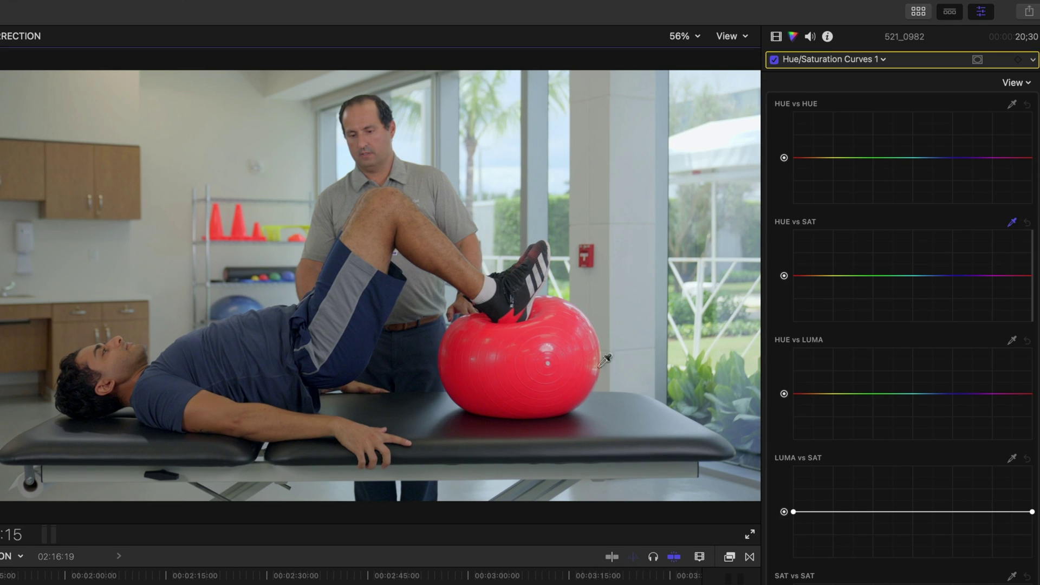
left_click(499, 370)
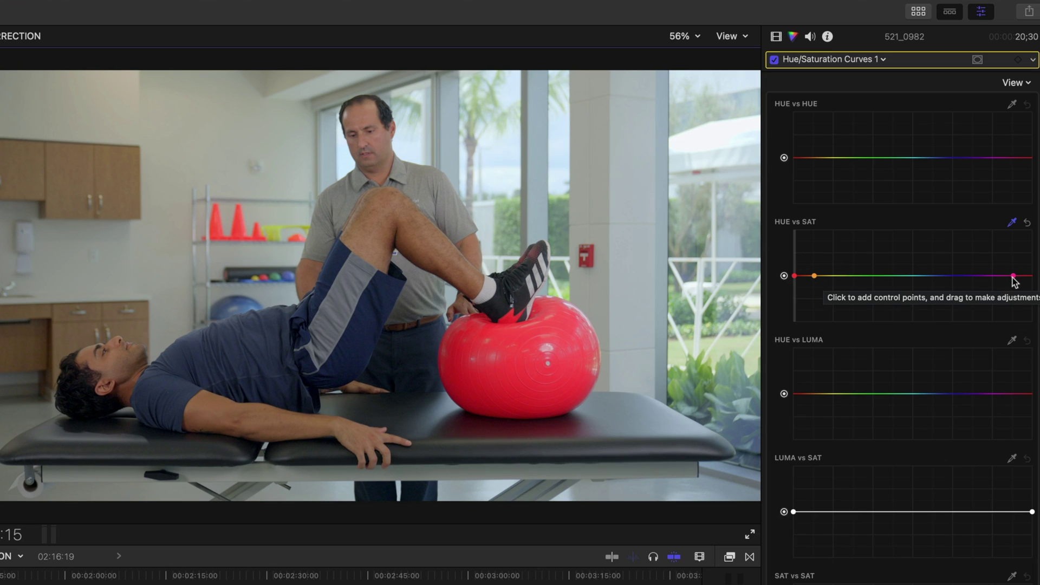
left_click(793, 274)
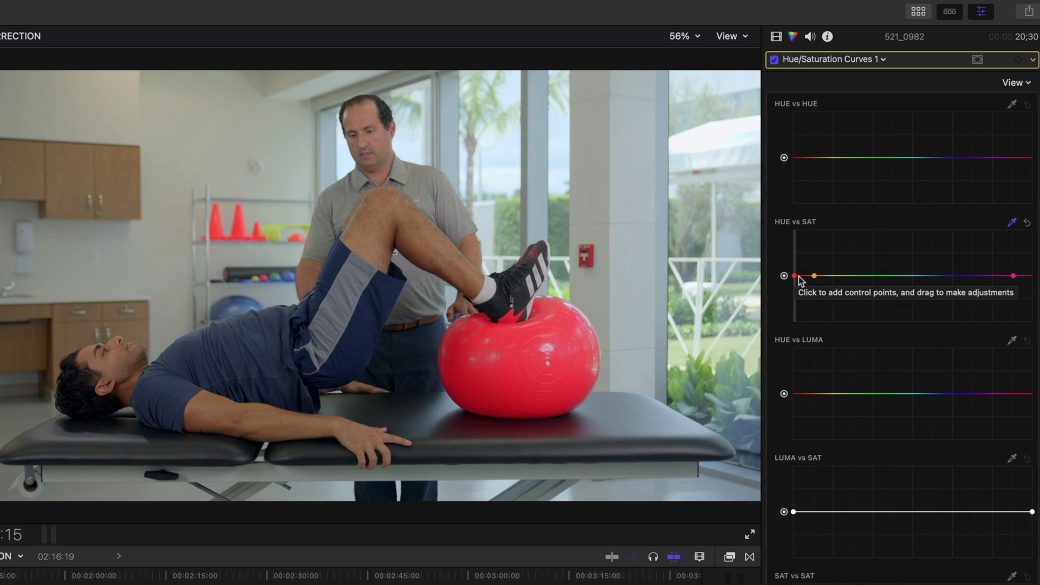
left_click(794, 276)
left_click_drag(794, 276, 795, 291)
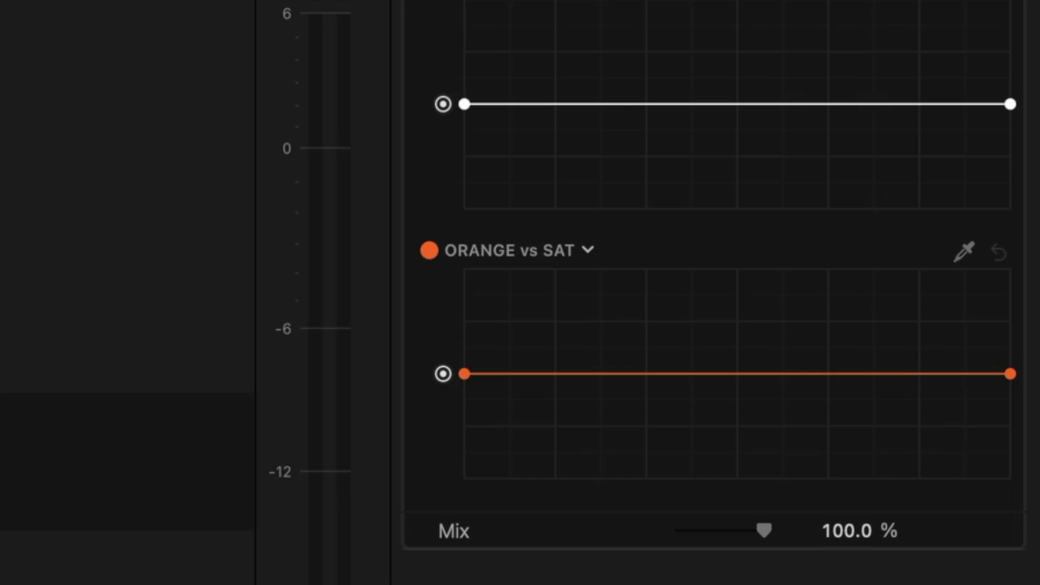
left_click(847, 462)
left_click_drag(787, 478, 794, 475)
left_click_drag(465, 279, 505, 291)
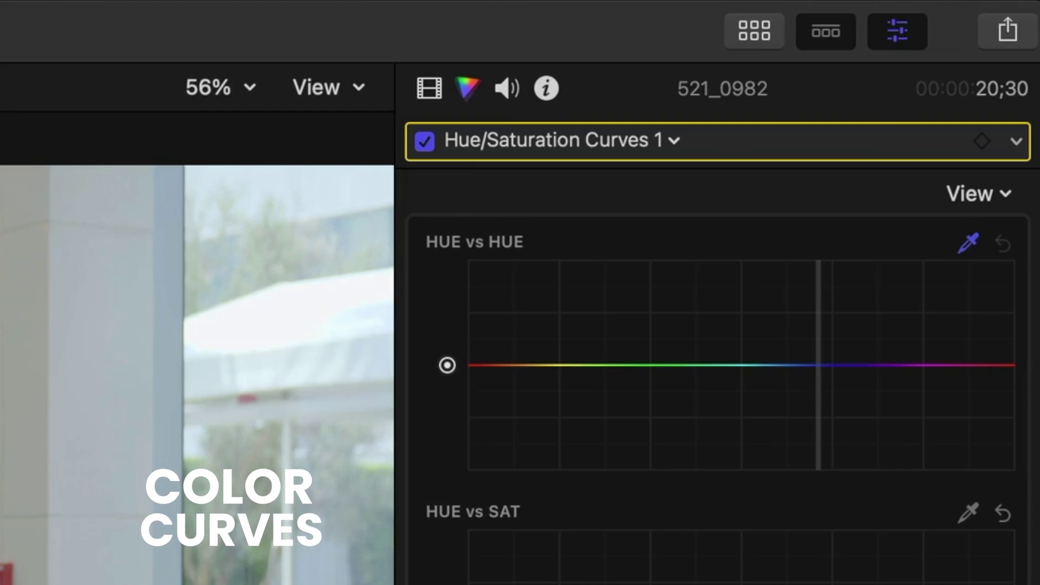
Add a Color Curves correction and shape its Luma curve into a gentle S, slightly lowering the white endpoint.
left_click(677, 142)
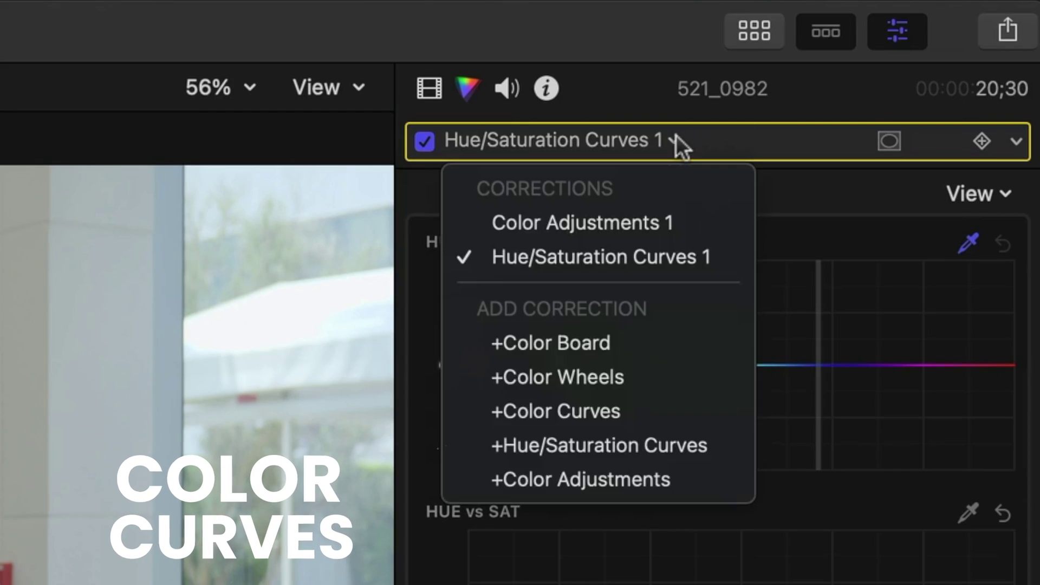
left_click(634, 408)
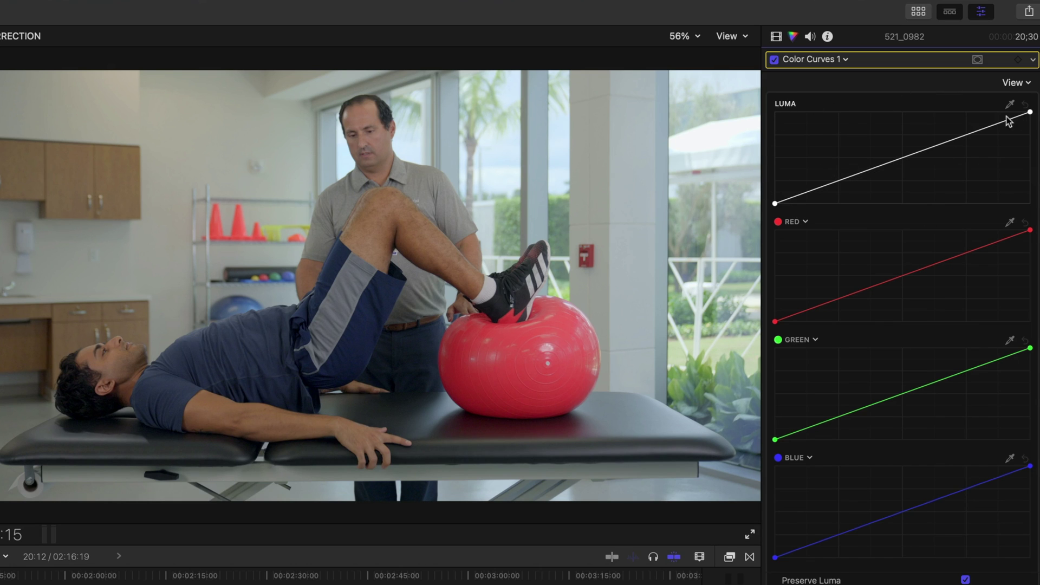
left_click(966, 135)
left_click_drag(968, 136, 965, 133)
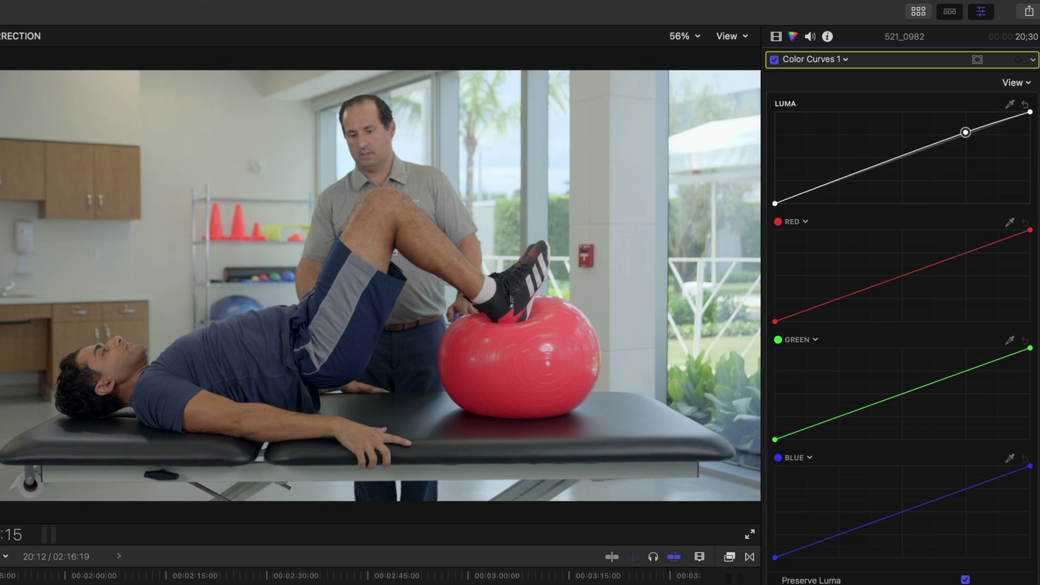
left_click(833, 185)
left_click_drag(833, 185, 834, 188)
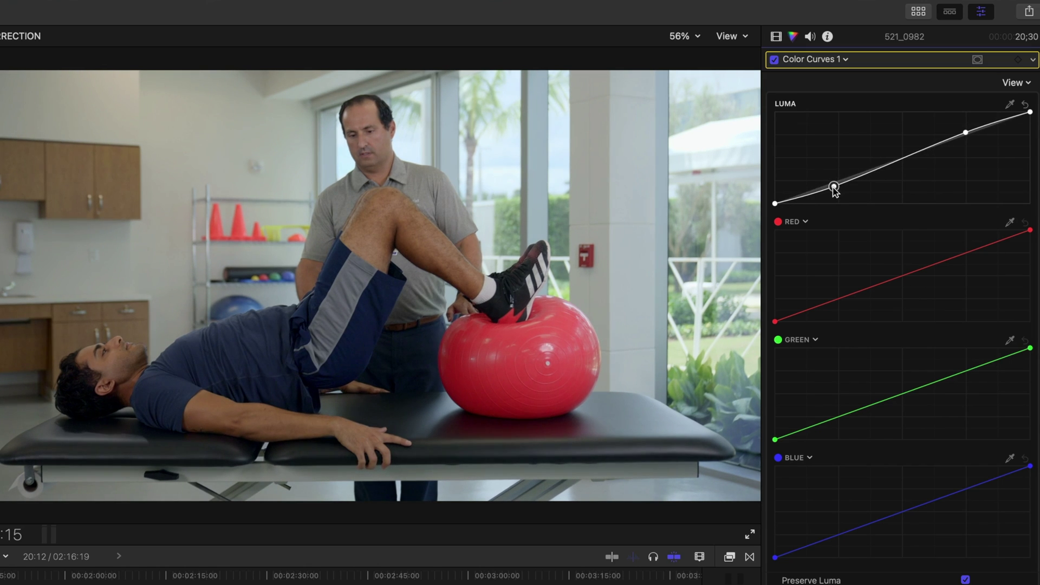
left_click_drag(1031, 113, 1029, 117)
left_click_drag(964, 134, 963, 132)
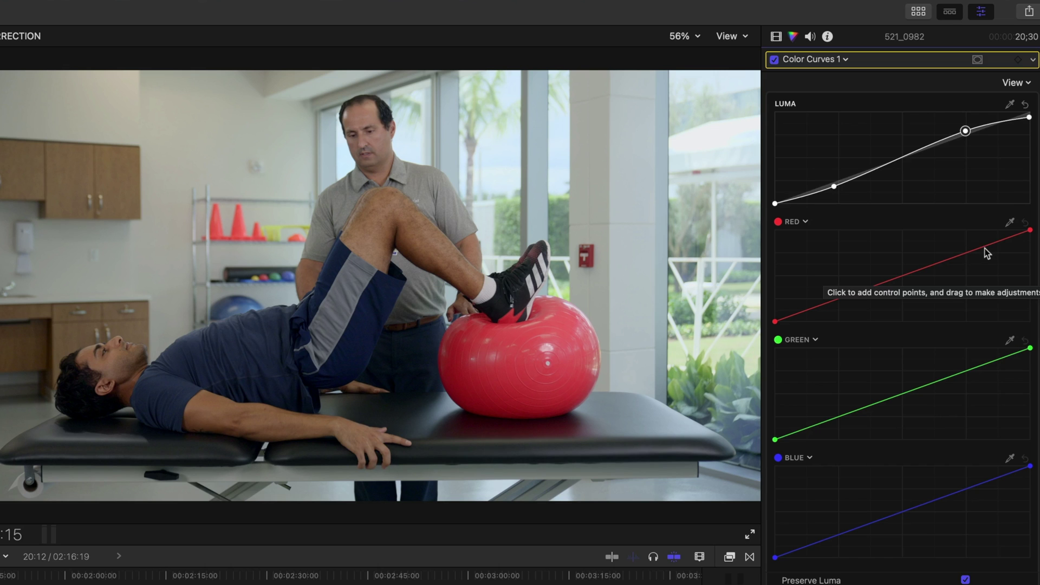
Lower the Red curve's white endpoint and shadows, and give the Green curve slightly raised midtones and lowered shadows.
left_click_drag(1030, 231, 1029, 242)
left_click_drag(970, 259, 968, 252)
left_click_drag(840, 298, 843, 303)
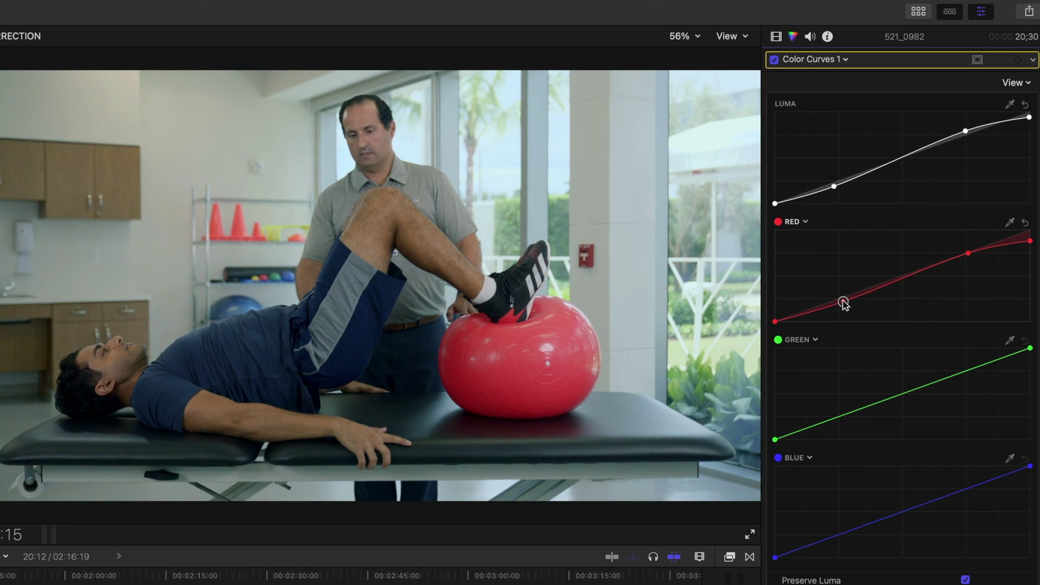
left_click(895, 396)
left_click_drag(850, 412, 851, 415)
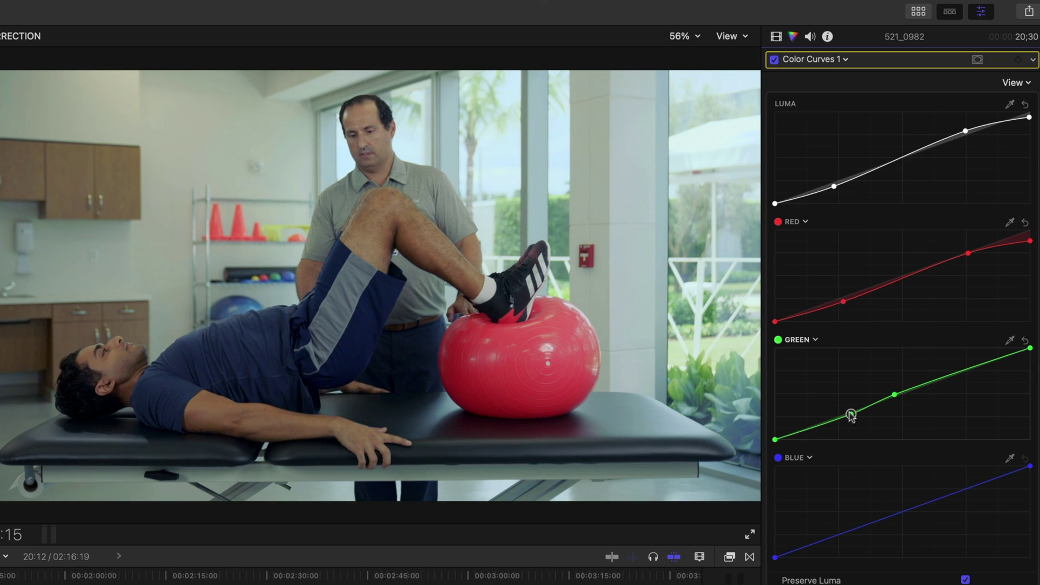
Raise the Blue curve's midtones slightly and reduce the Color Curves Mix a little below 100%.
left_click_drag(905, 513, 902, 507)
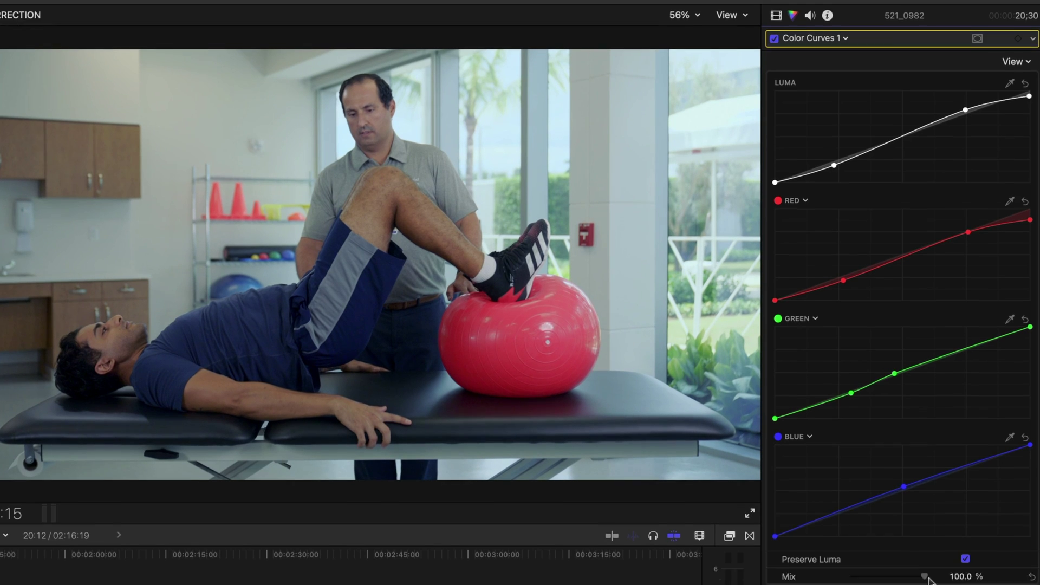
left_click_drag(928, 584, 922, 584)
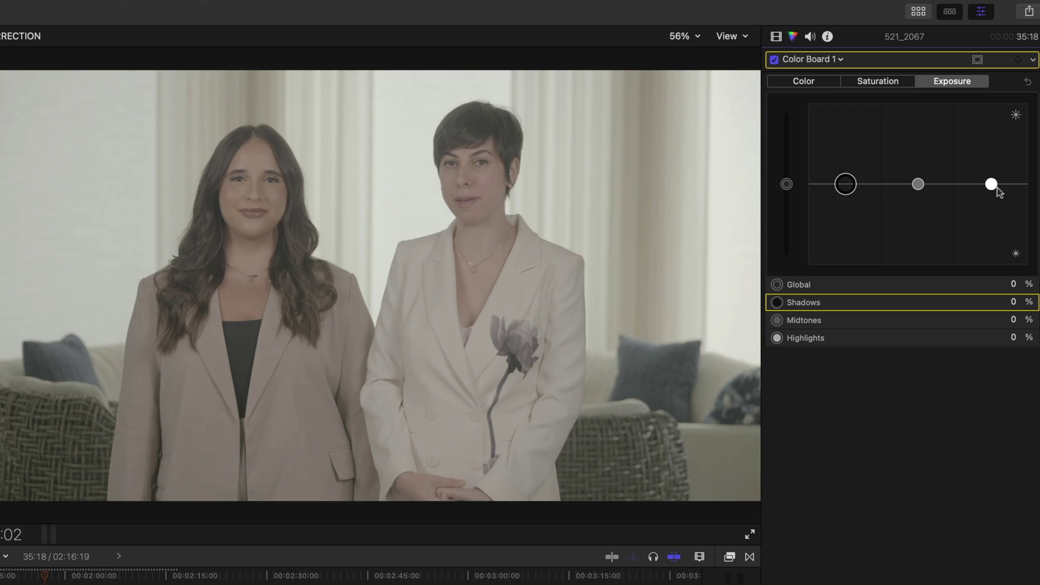
In the Color Board of clip 521_2067, raise the exposure of the Highlights and Midtones and lower the Shadows.
left_click_drag(994, 189, 991, 165)
left_click_drag(846, 186, 843, 216)
left_click_drag(924, 176, 924, 159)
left_click_drag(992, 165, 992, 161)
left_click_drag(846, 212, 854, 214)
Set the Color Board saturation to 60% for Global and 38% for Midtones.
key("ctrl+super+s")
left_click_drag(788, 185, 788, 136)
left_click_drag(918, 184, 919, 155)
Add a Color Wheels correction and cool the image by setting the Temperature to about 4472.
left_click(834, 60)
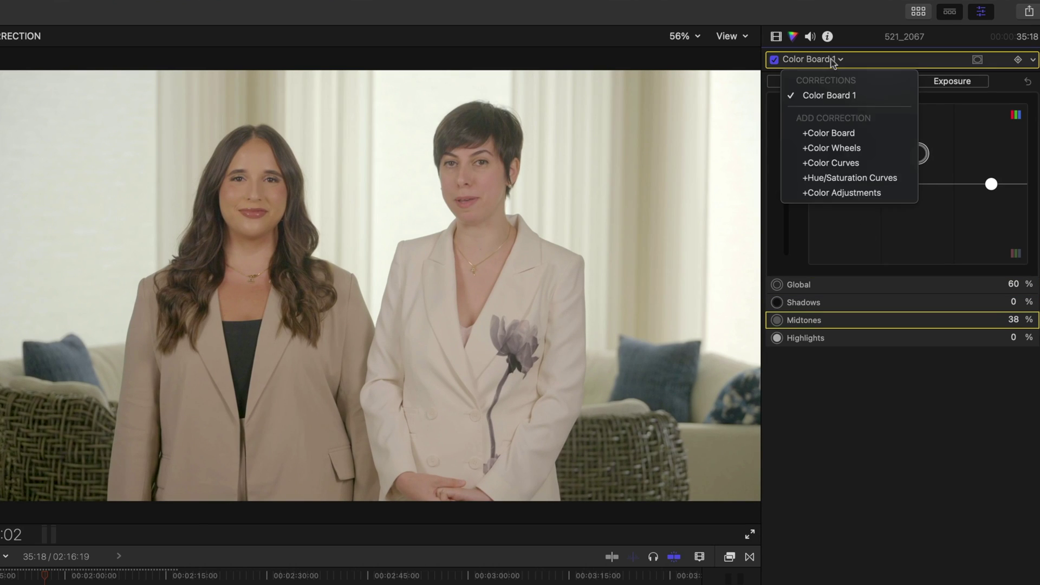
left_click(838, 148)
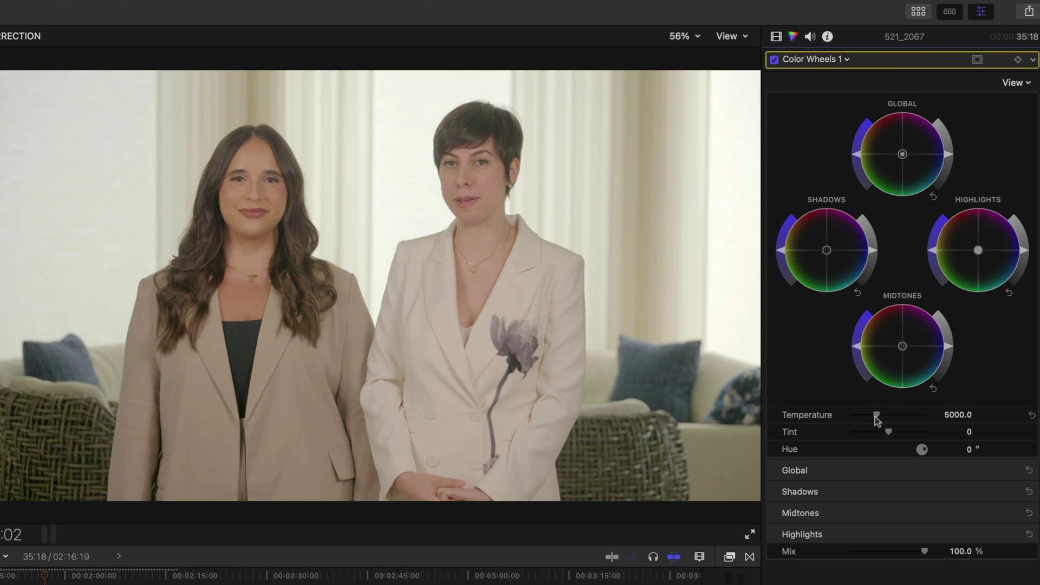
left_click_drag(875, 414, 870, 415)
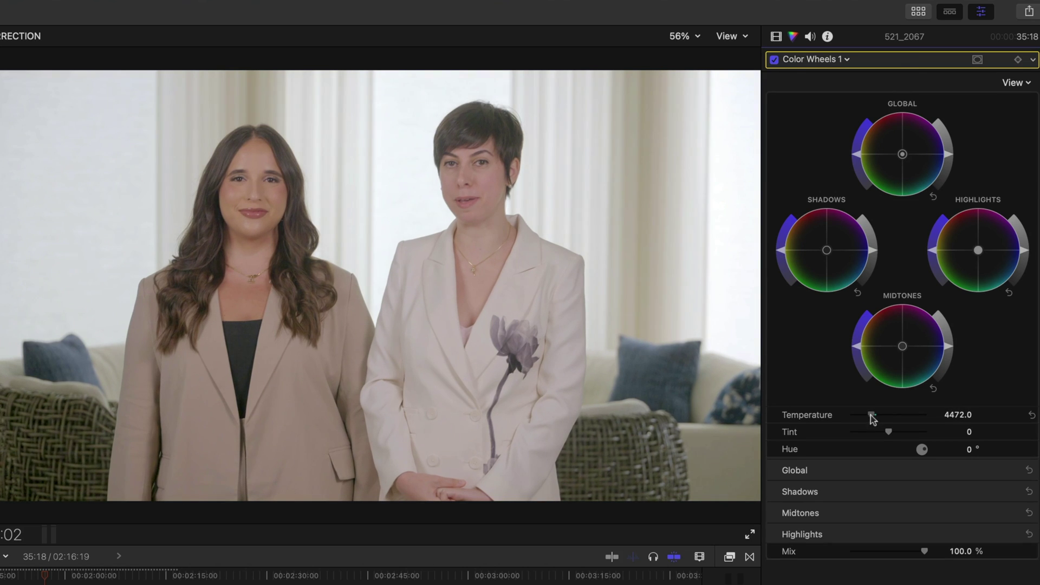
Add a Color Adjustments correction with Shadows at -70, Highlights at 34 and Saturation at 35.
left_click(794, 66)
left_click(851, 203)
left_click_drag(894, 202, 870, 206)
left_click_drag(894, 168, 903, 153)
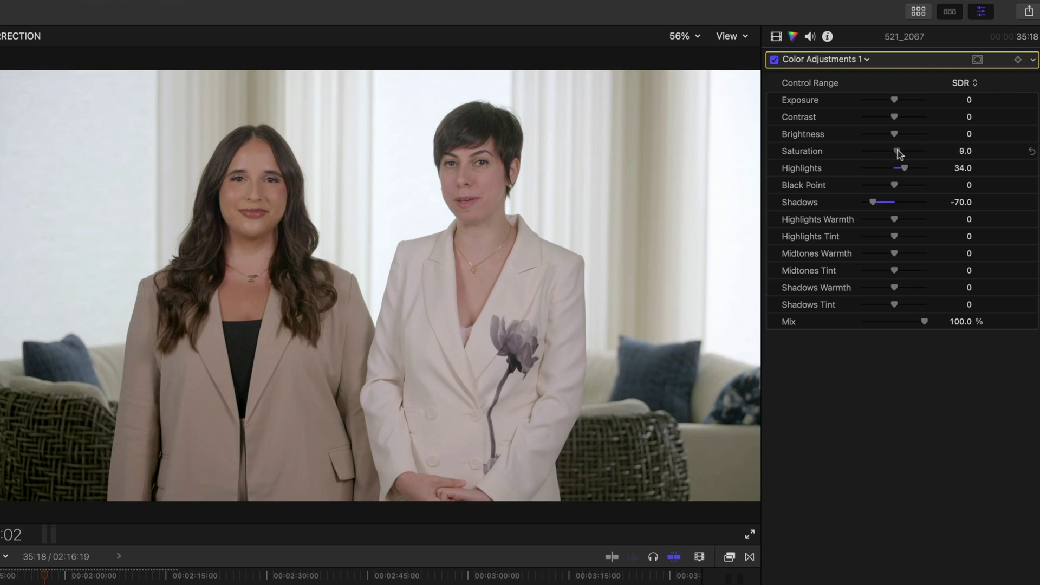
Trim the clip to a small patch of the short-haired woman's facial skin and set the Midtones Tint to -11.
key("shift+c")
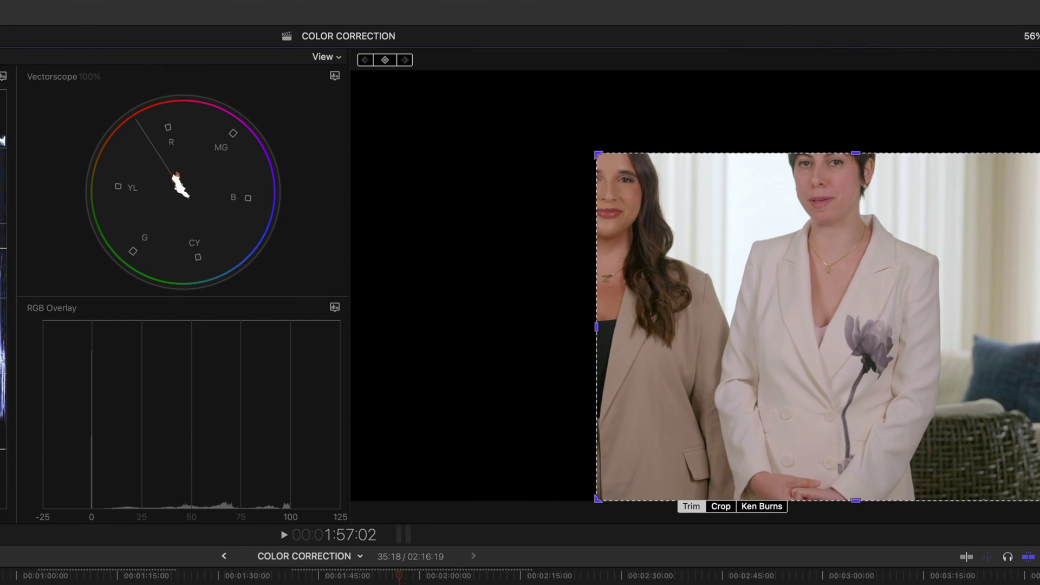
left_click_drag(1037, 498, 850, 196)
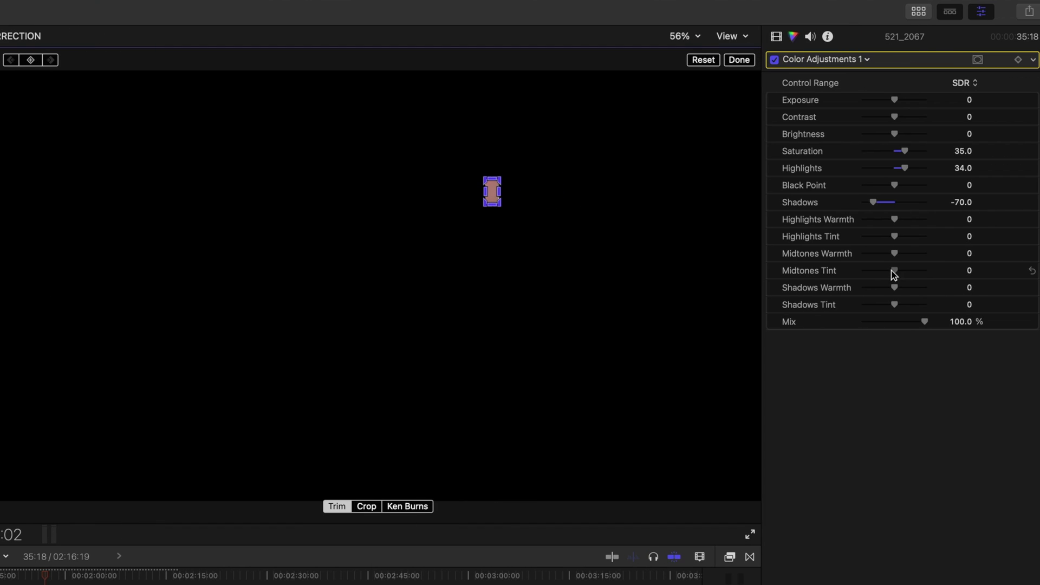
left_click_drag(888, 271, 888, 271)
Reset the trim to the full frame and set the Shadows Warmth to -14.
left_click(696, 61)
left_click_drag(894, 288, 892, 289)
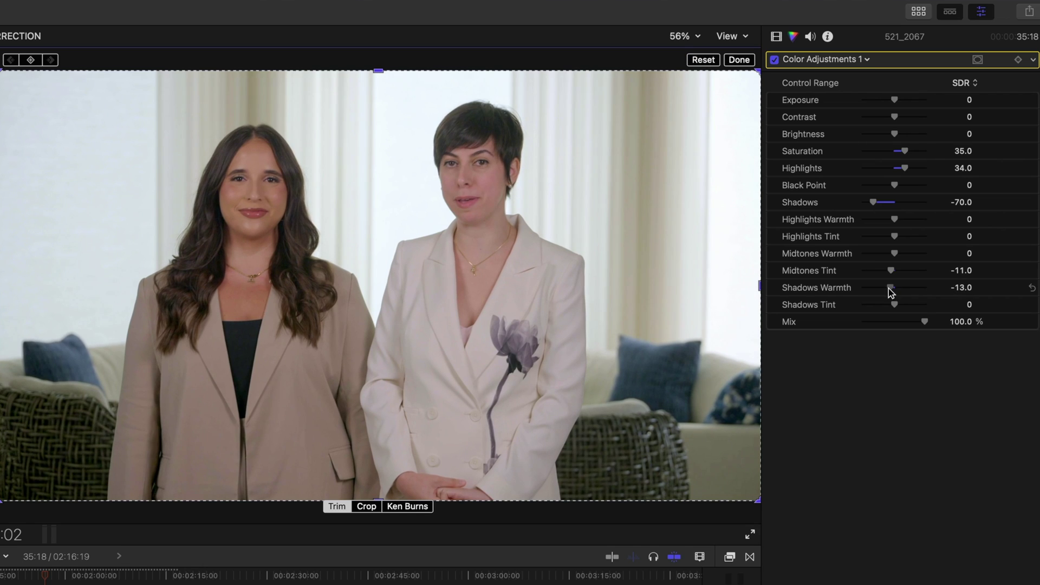
left_click(739, 60)
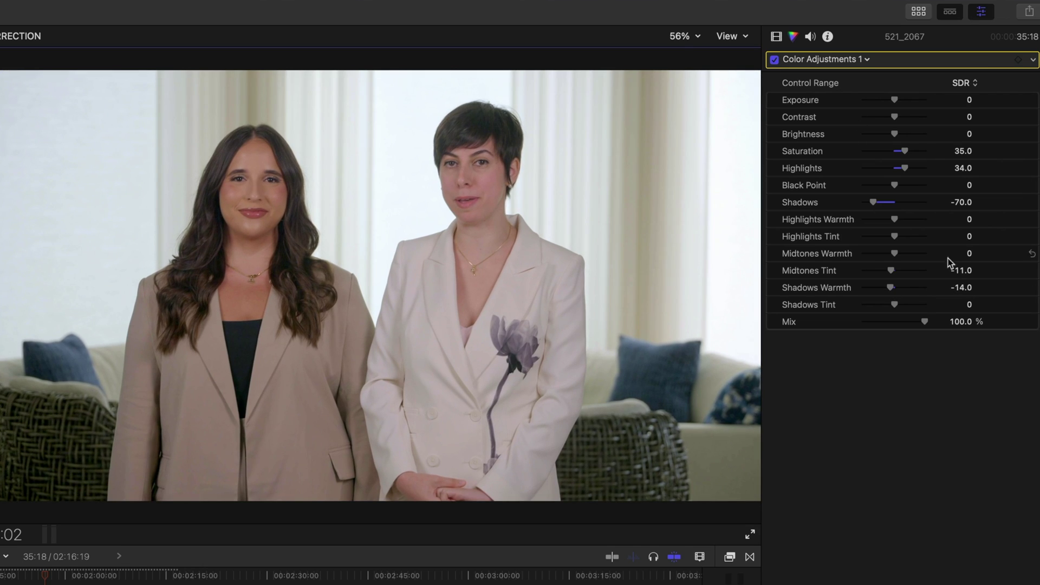
Open the list of corrections for clip 521_2067.
left_click(863, 59)
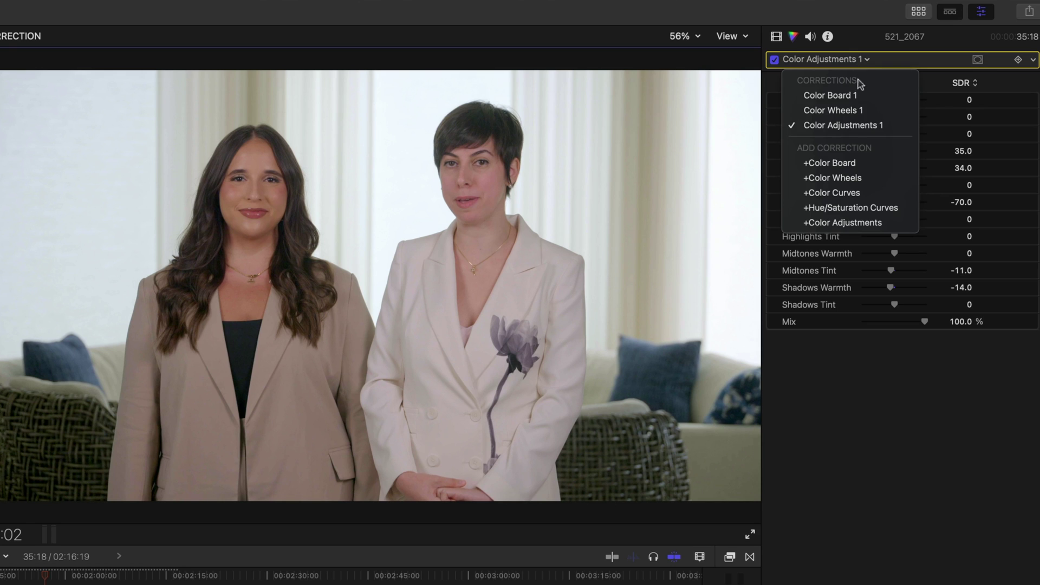